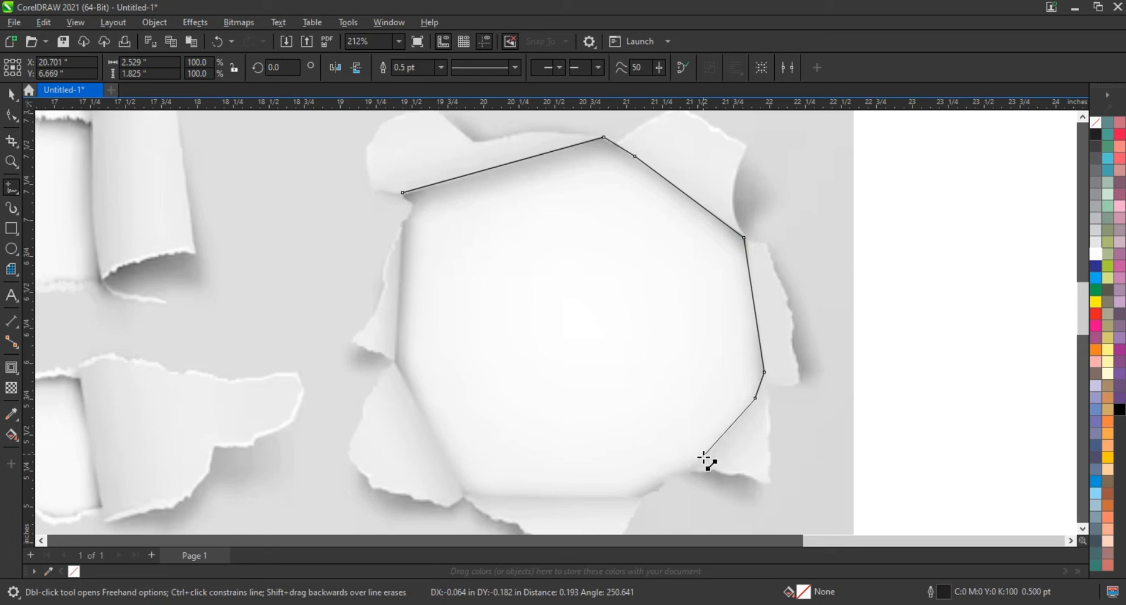
Step: Finish tracing the hole's inner edge with straight freehand segments along its lower and left sides, closing the outline at about 2.57 by 2.53 inches
double_click(703, 459)
double_click(688, 472)
double_click(674, 475)
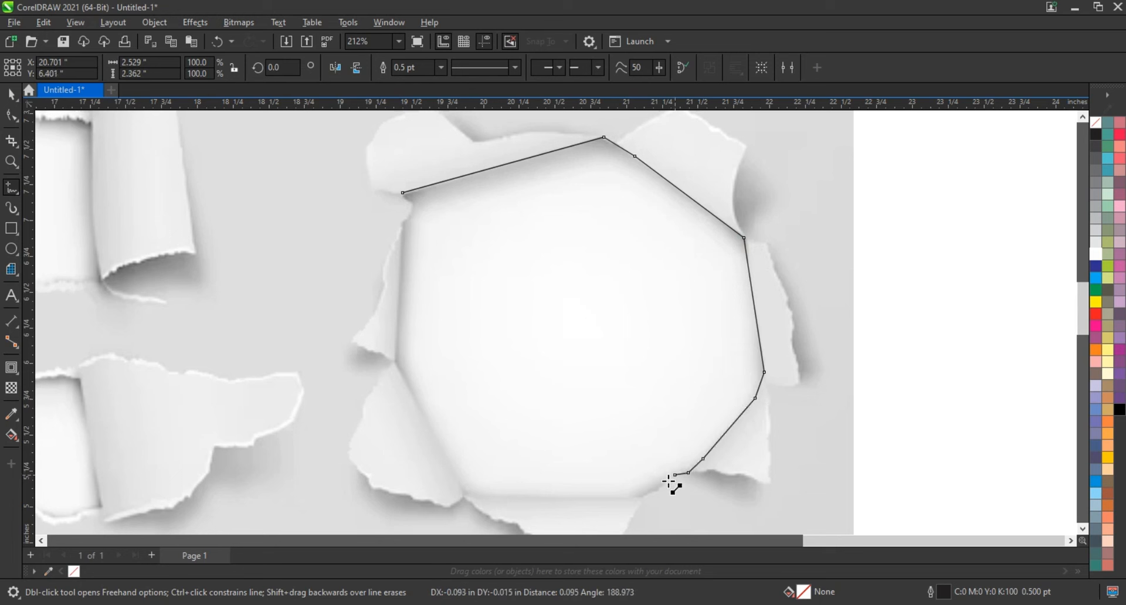
double_click(642, 499)
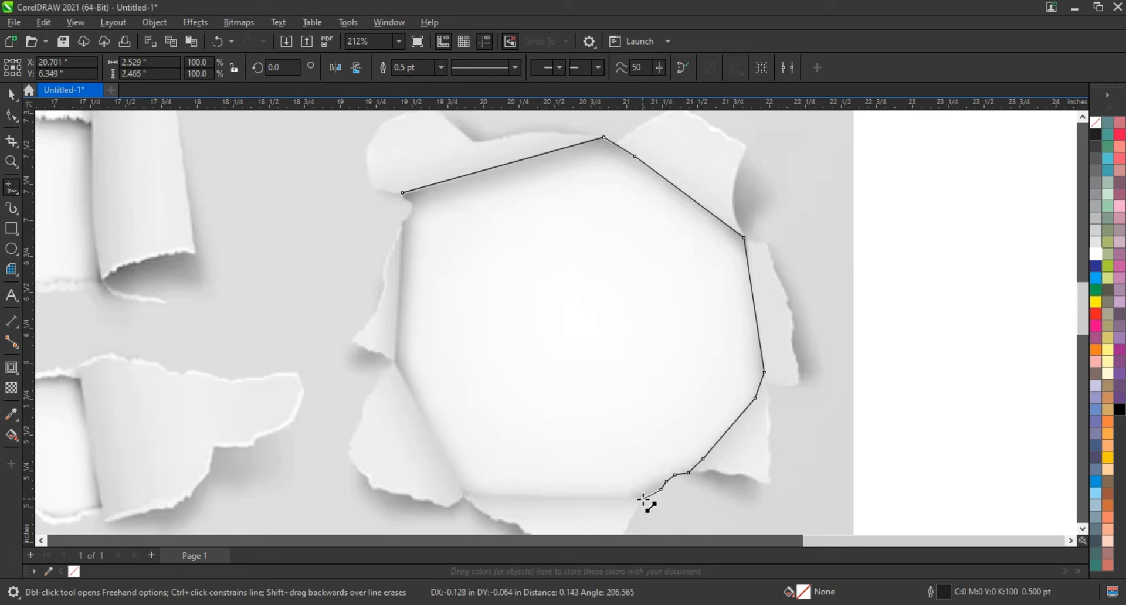
double_click(462, 493)
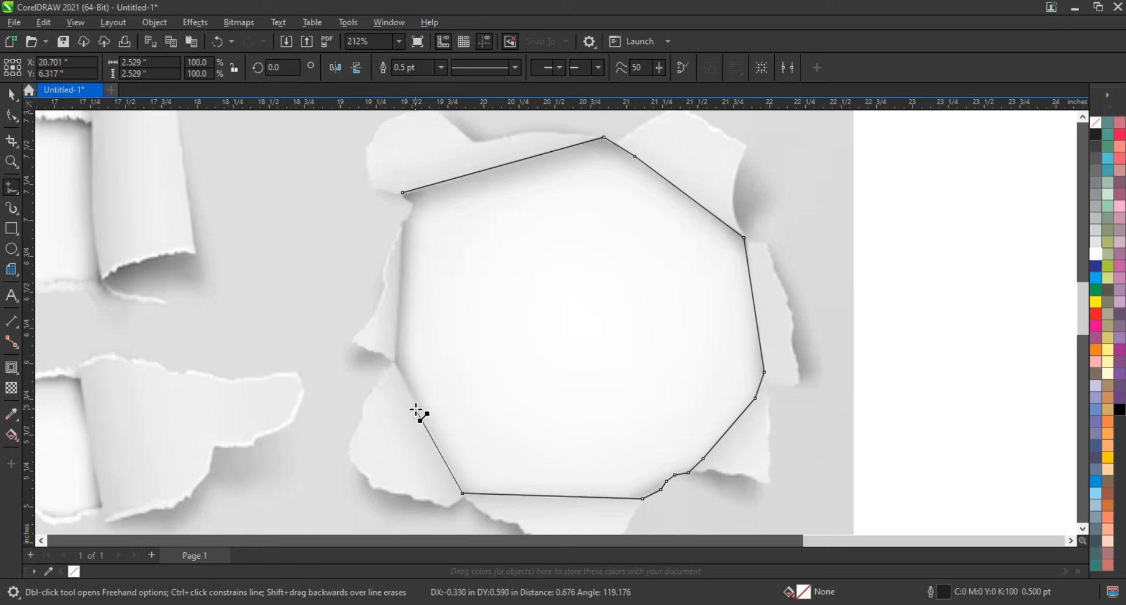
double_click(415, 406)
double_click(397, 364)
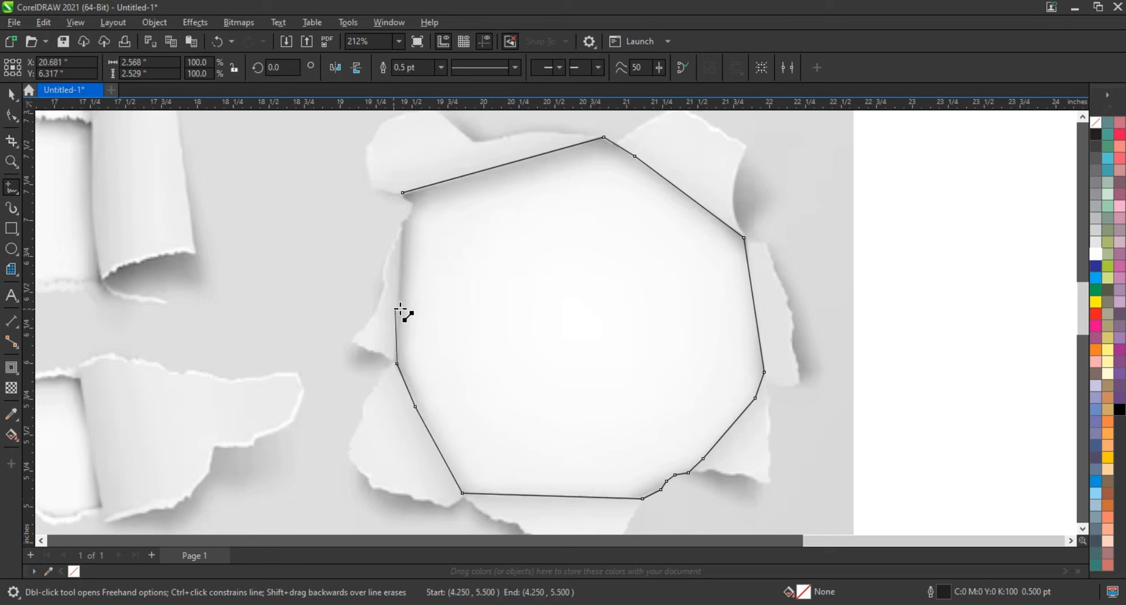
double_click(398, 303)
double_click(399, 230)
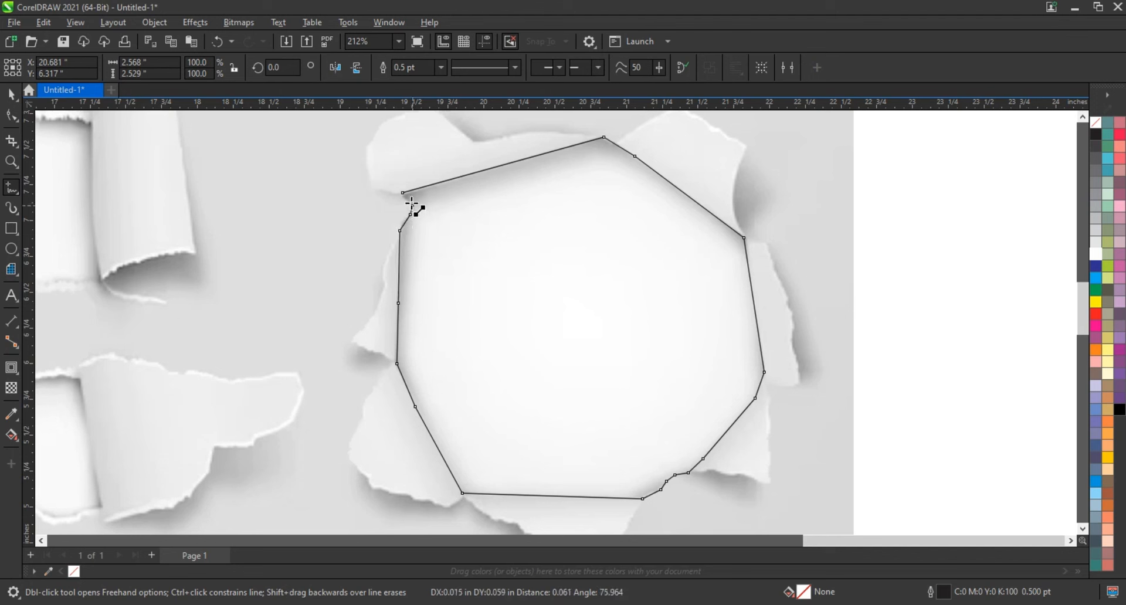
double_click(412, 205)
left_click(403, 193)
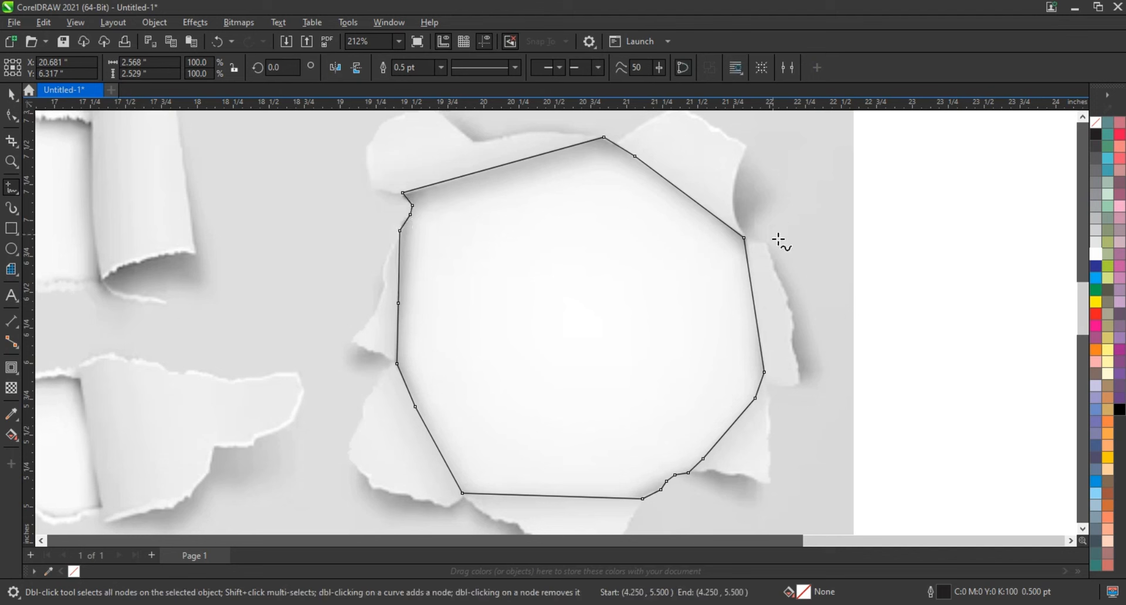
Step: Start a Bézier outline of the torn paper's outer edge, tracing the small left flap down to its lower notch
left_click(17, 194)
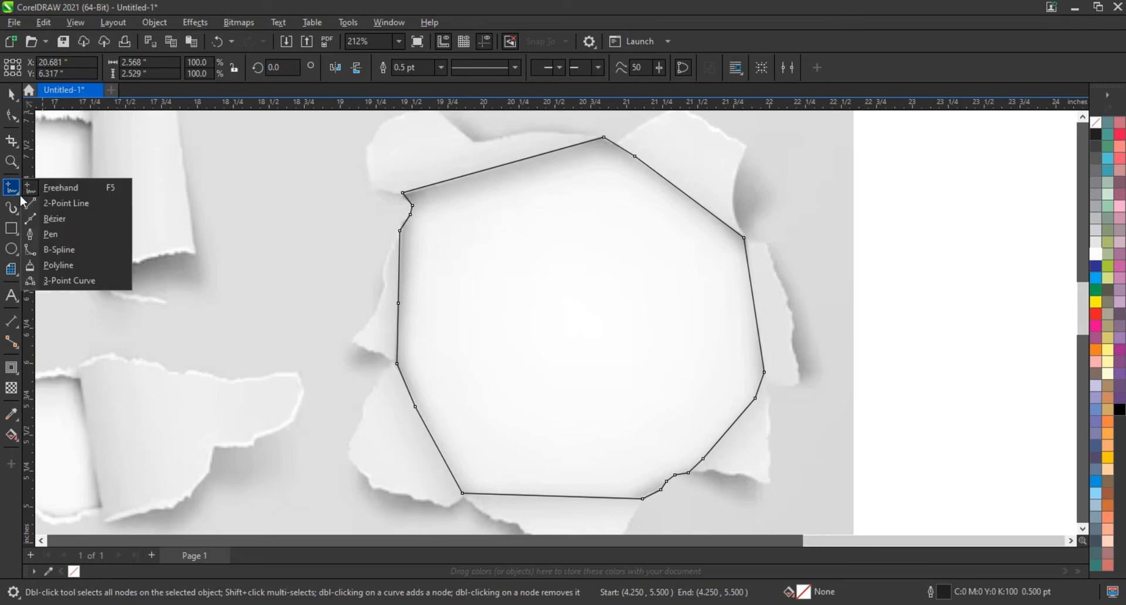
left_click(53, 218)
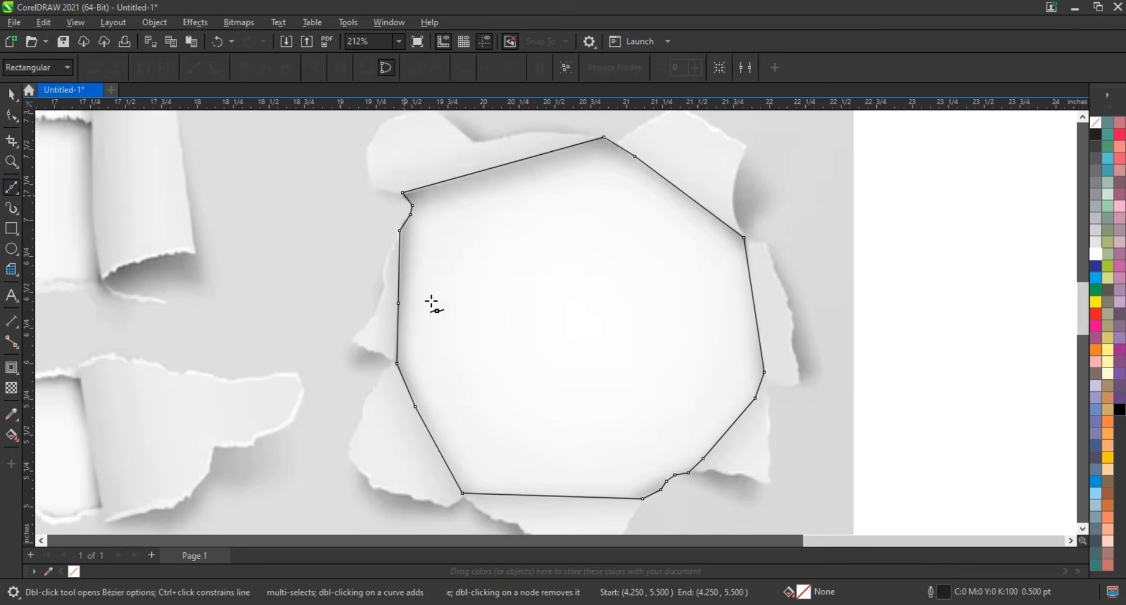
left_click(396, 241)
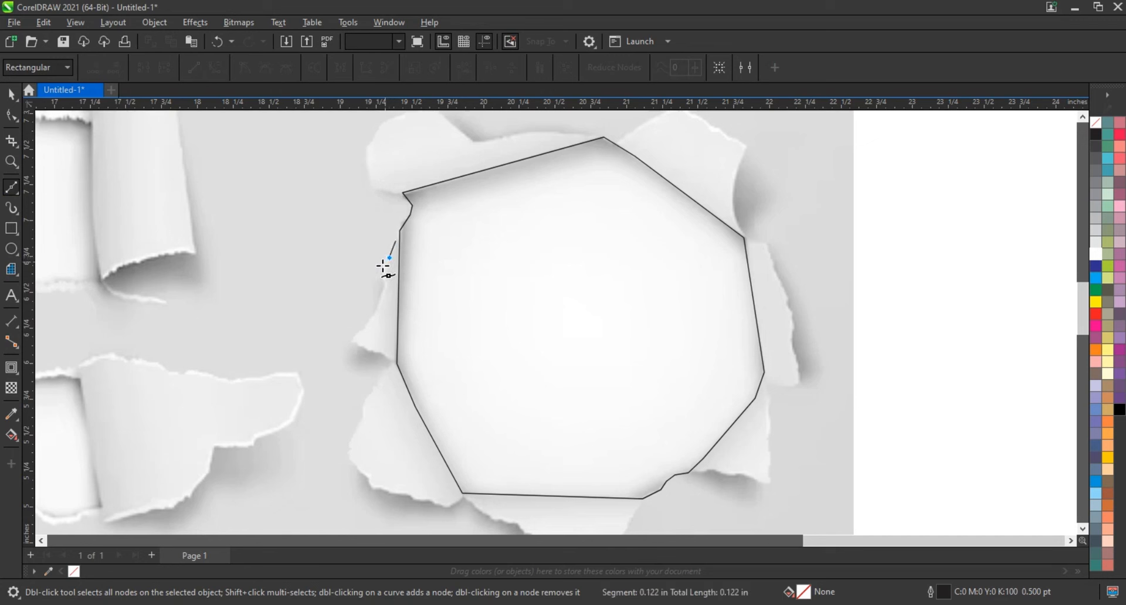
left_click(384, 267)
left_click(380, 298)
left_click(369, 324)
left_click(352, 340)
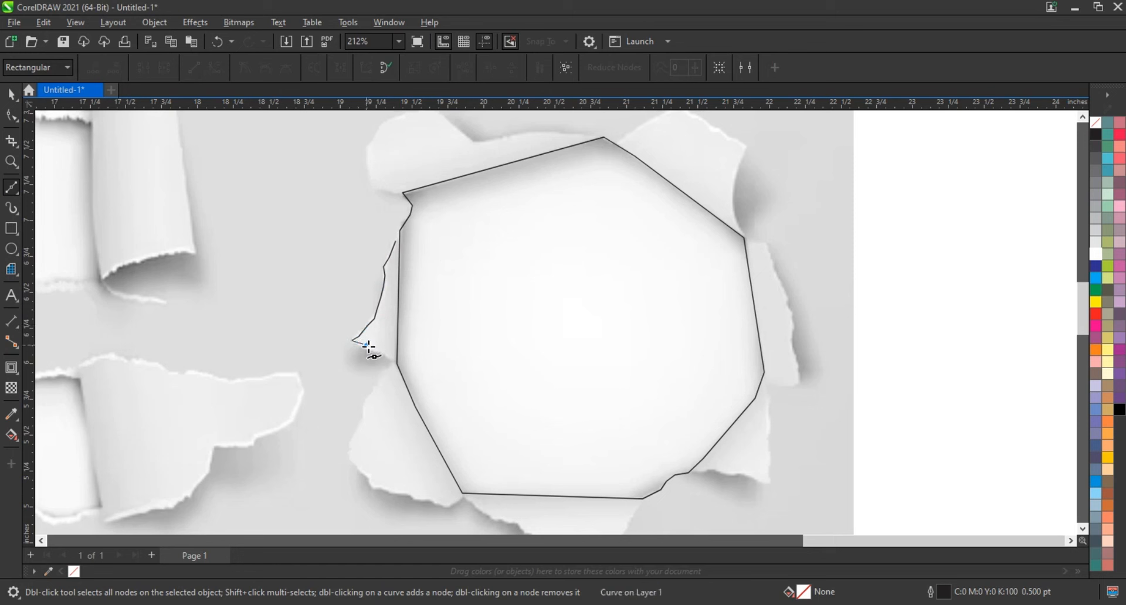
left_click(390, 357)
Step: Continue the Bézier outline around the lower-left paper flap to the notch beside the bottom flap
left_click(377, 389)
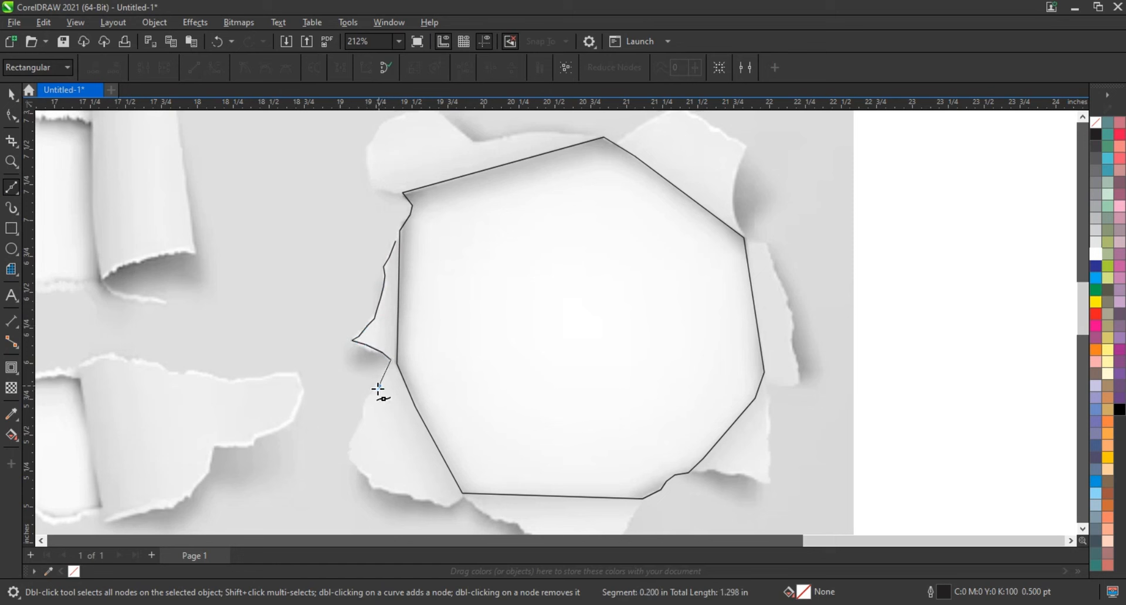
left_click(349, 450)
double_click(352, 459)
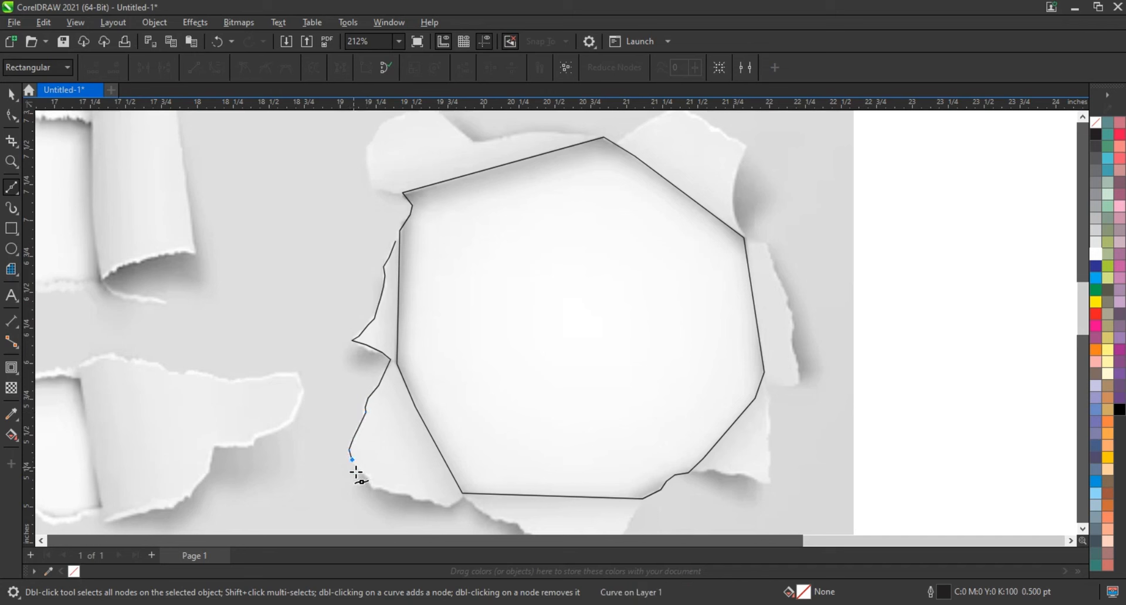
left_click(368, 481)
left_click(370, 487)
left_click(385, 491)
left_click(398, 494)
left_click(414, 500)
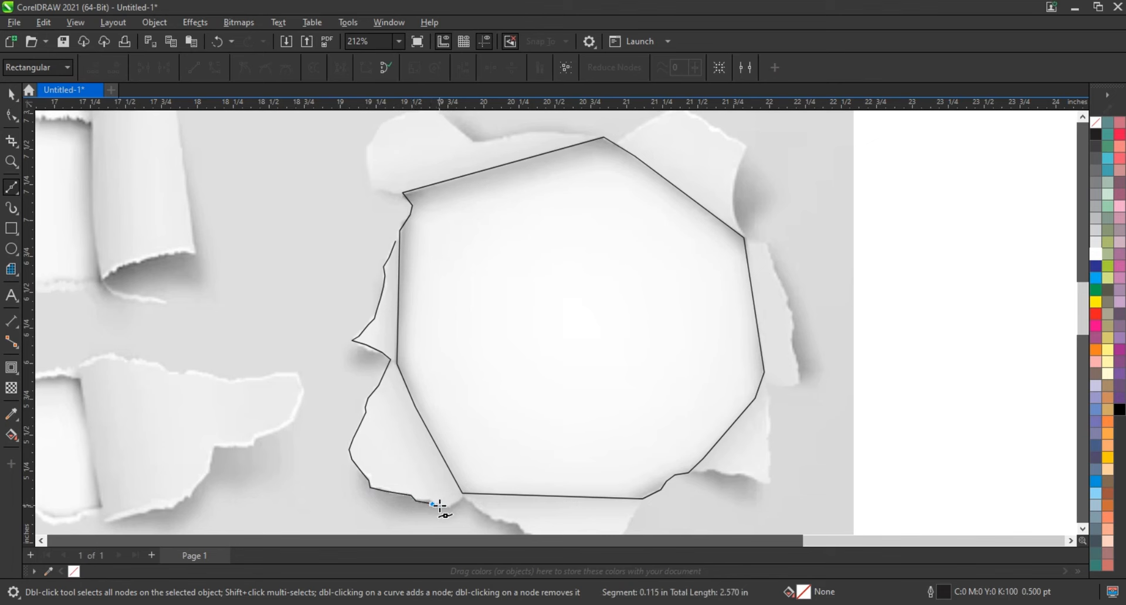
double_click(436, 504)
left_click(443, 507)
double_click(464, 497)
Step: Continue the Bézier outline along the torn edge of the bottom flap and up to the hole's lower-right edge
scroll(420, 298, "down", 2)
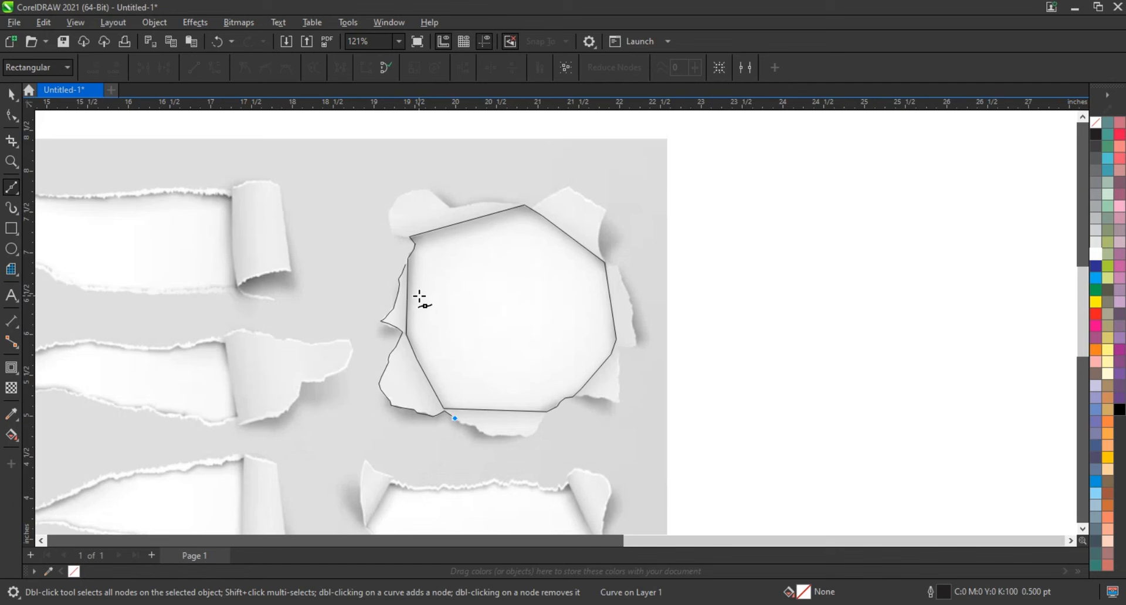
left_click(8, 164)
left_click_drag(377, 181, 713, 462)
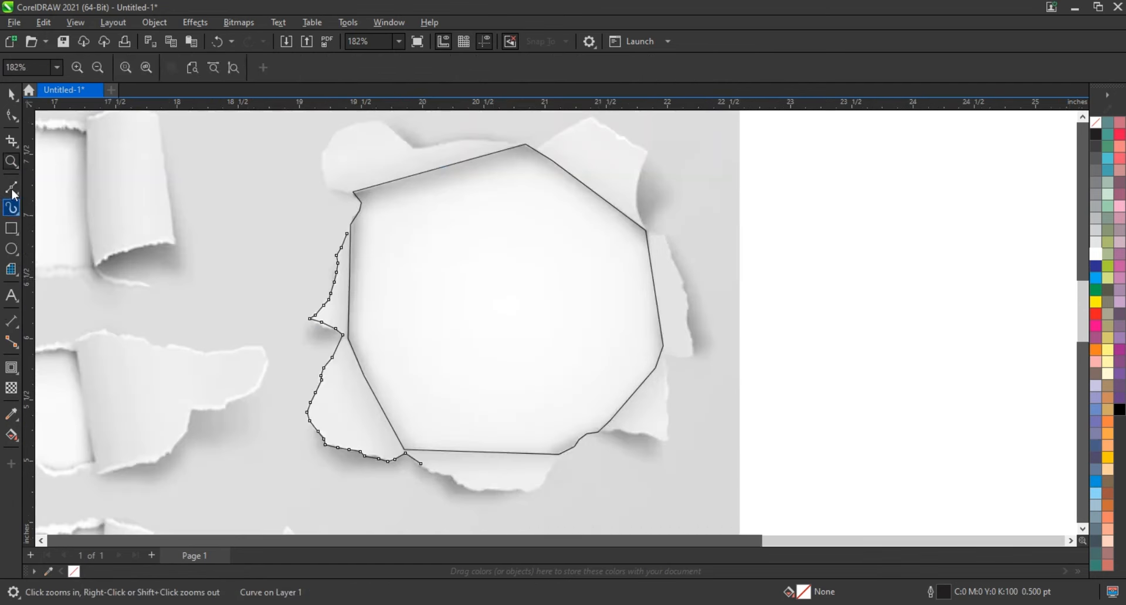
left_click(13, 190)
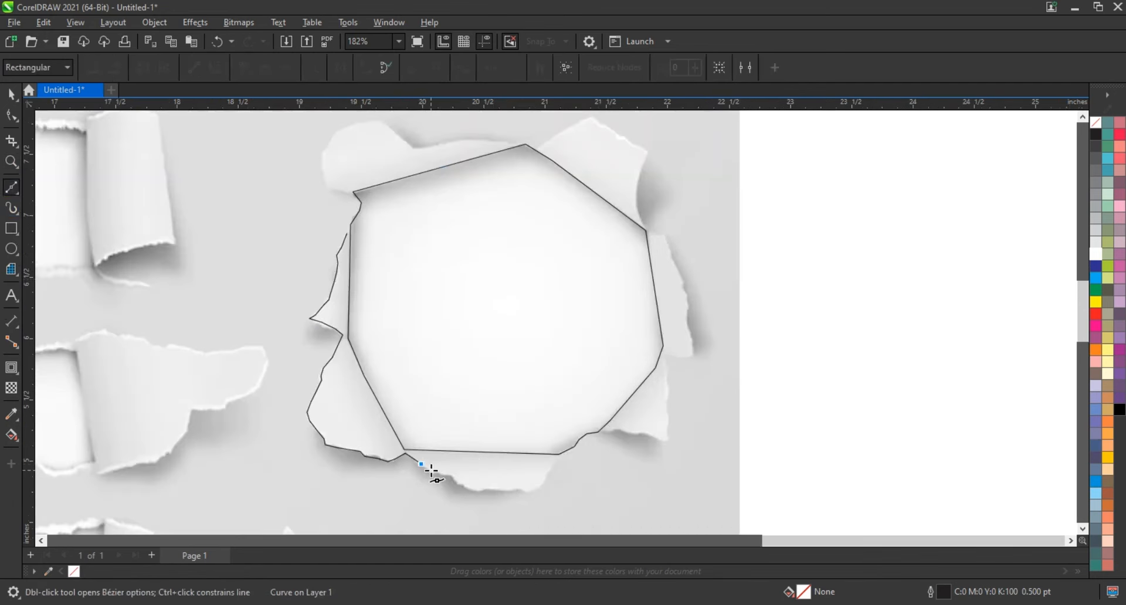
left_click_drag(441, 478, 464, 487)
left_click(463, 486)
left_click(476, 487)
left_click(520, 488)
left_click(534, 493)
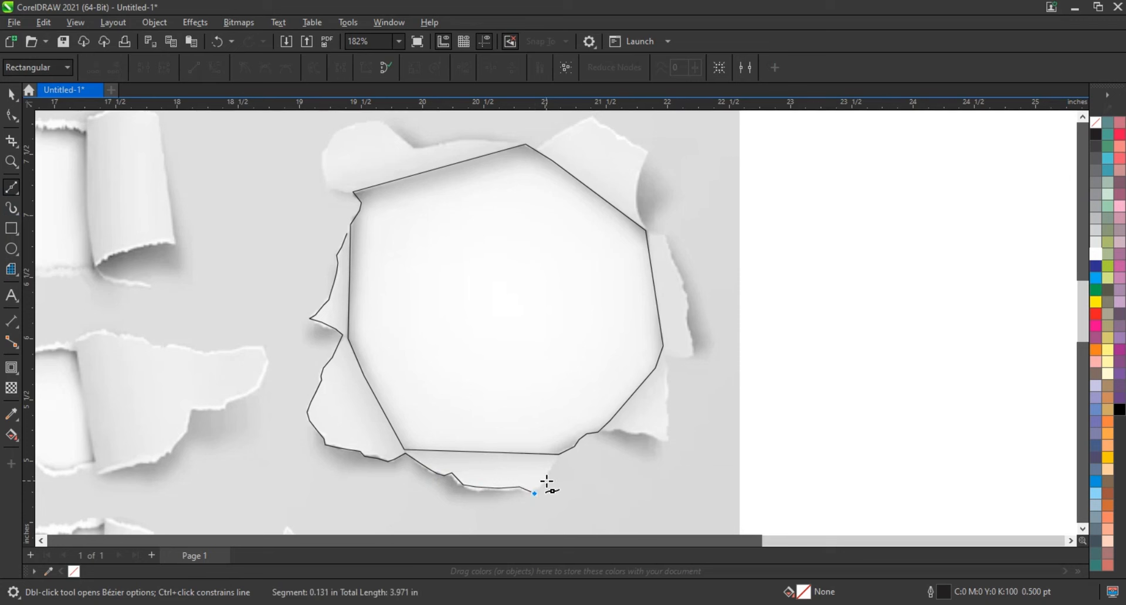
left_click(554, 457)
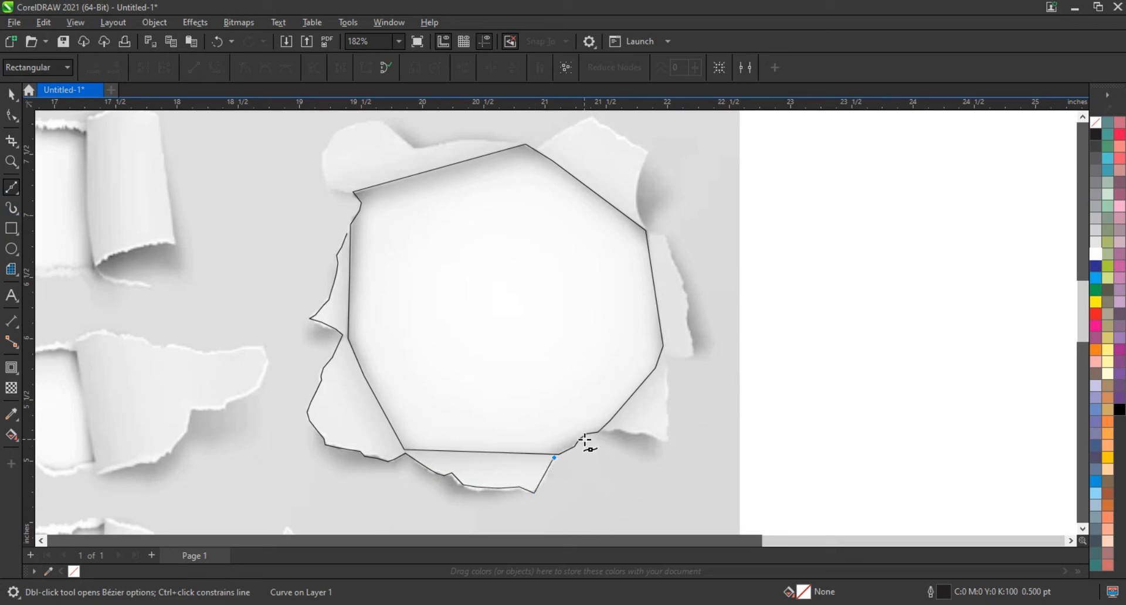
Step: Extend the Bézier outline around the lower-right flap, from its inner corner through its tip to its upper end
left_click(606, 429)
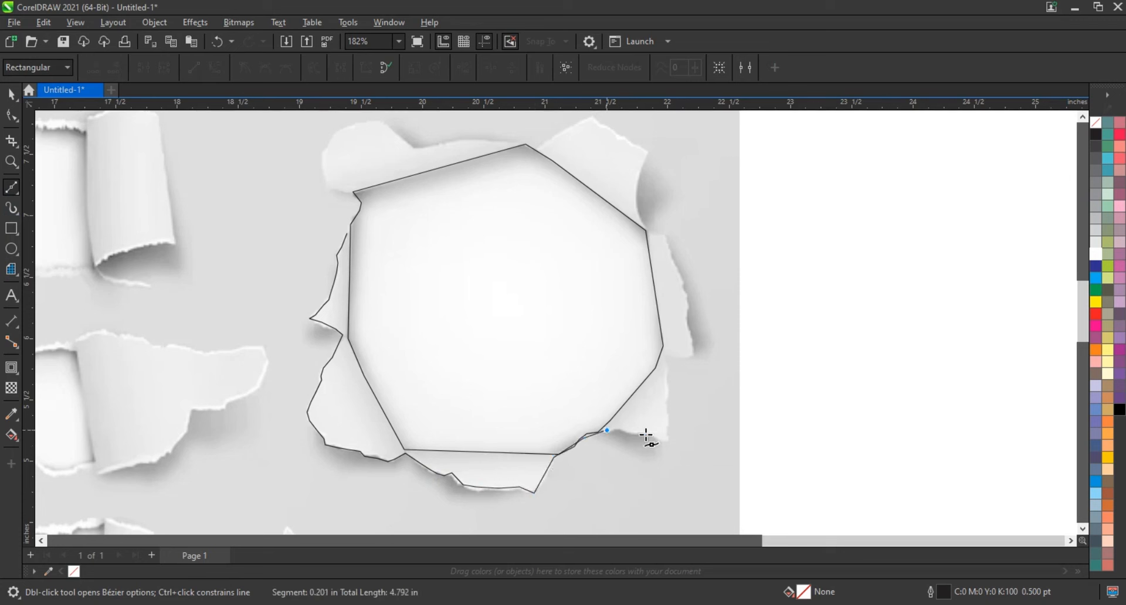
left_click(647, 433)
left_click(665, 442)
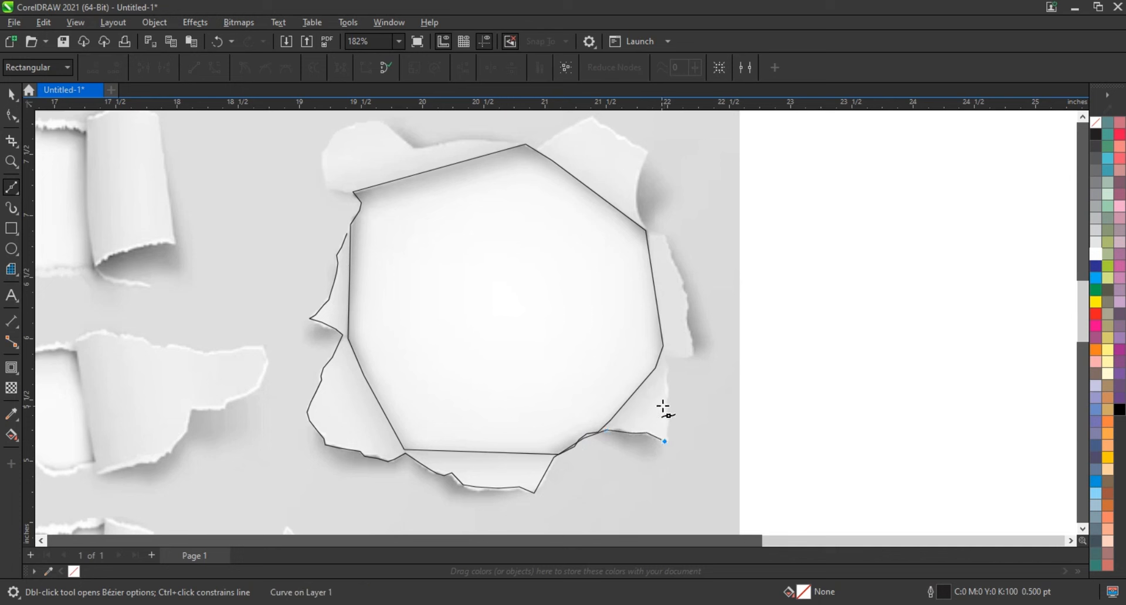
left_click(667, 352)
Step: Trace the right flap's torn edge from its lower tip up to the hole's upper-right corner
left_click(694, 356)
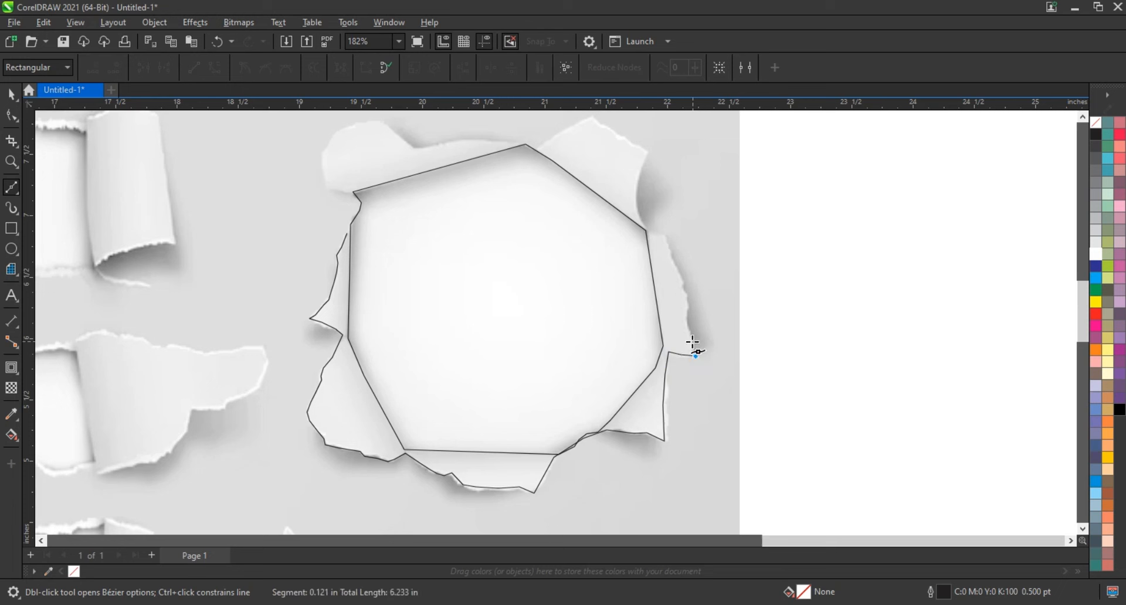
left_click(691, 332)
left_click(688, 311)
left_click(681, 277)
left_click(666, 239)
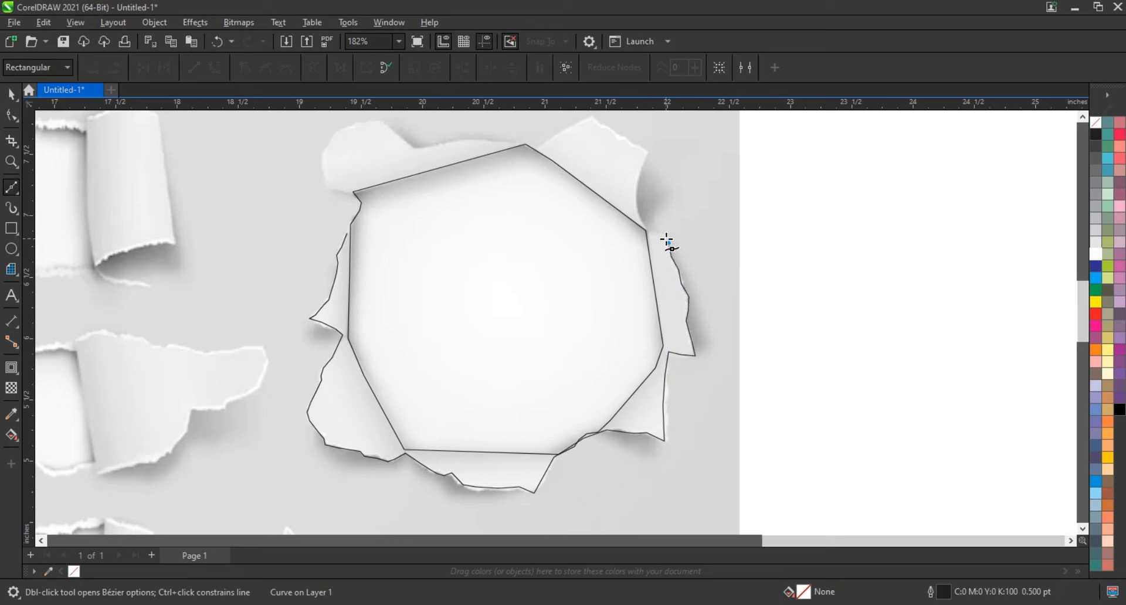
left_click(648, 232)
Step: Trace the upper-right flap's outer edge over its peak and back down to the top of the hole
left_click(636, 206)
left_click(646, 154)
left_click(624, 138)
left_click(592, 116)
left_click(544, 147)
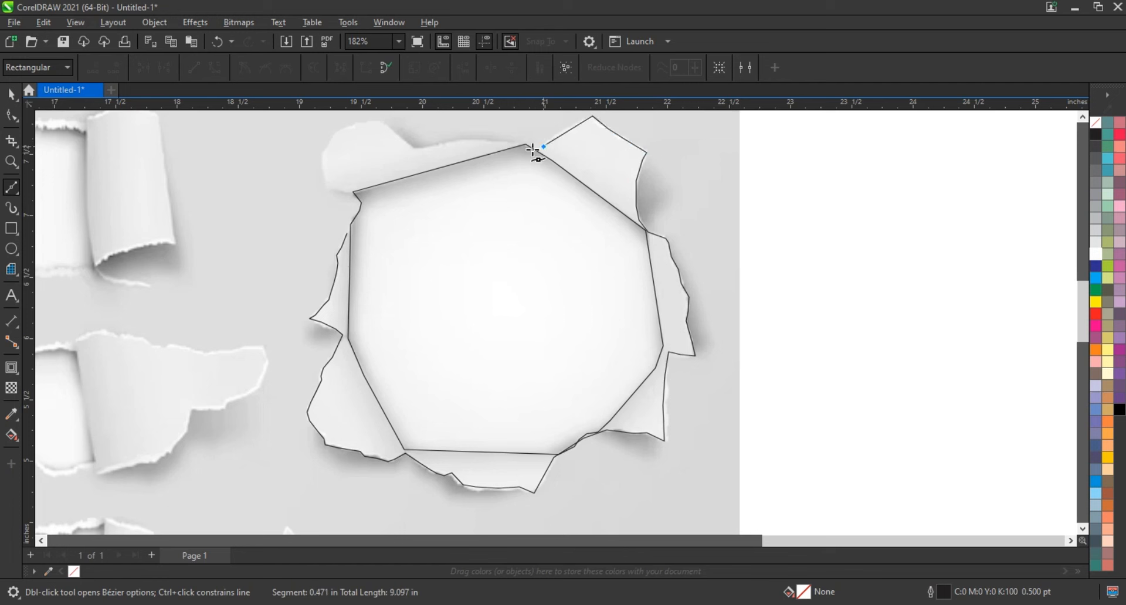
Step: Continue the Bézier outline along the top torn edge and around the curled tip of the upper-left flap
left_click(524, 142)
left_click(517, 143)
left_click(495, 142)
left_click(426, 148)
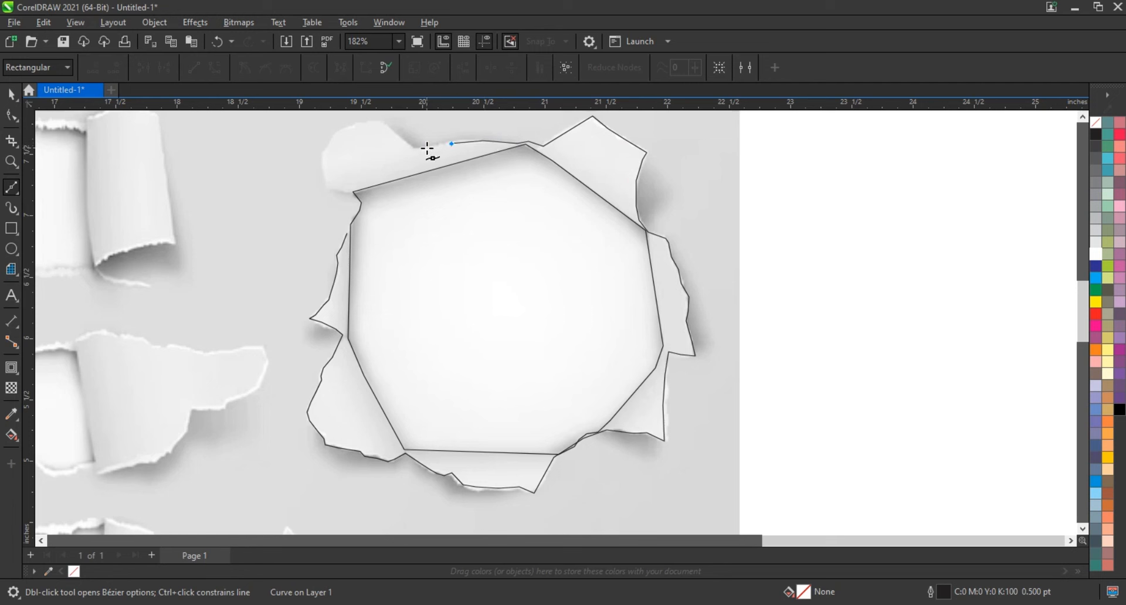
left_click(397, 130)
left_click(380, 124)
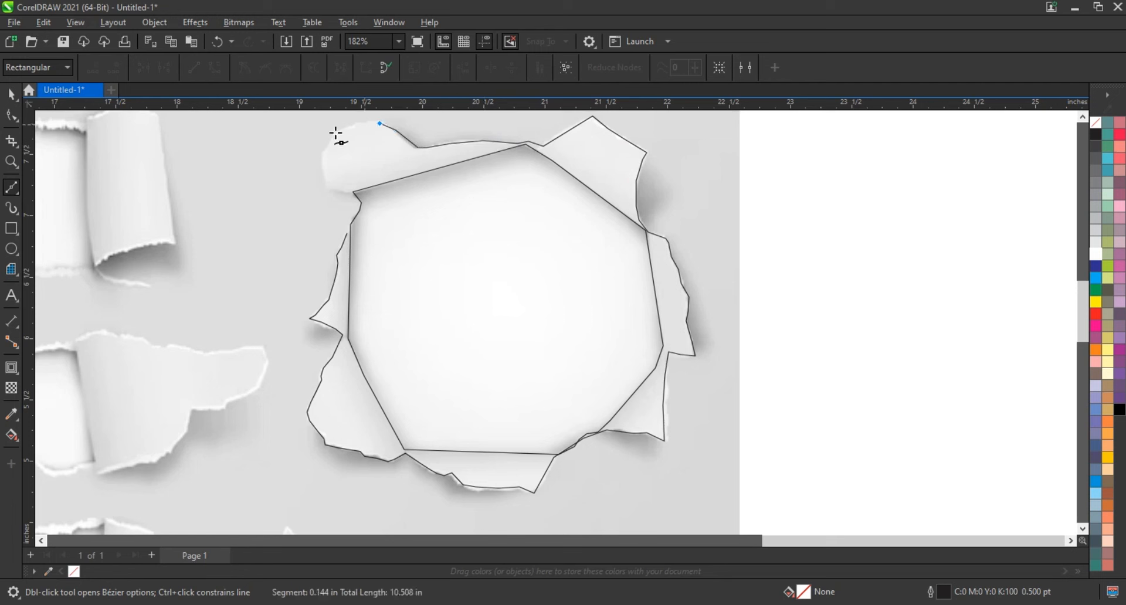
left_click(336, 135)
left_click(325, 149)
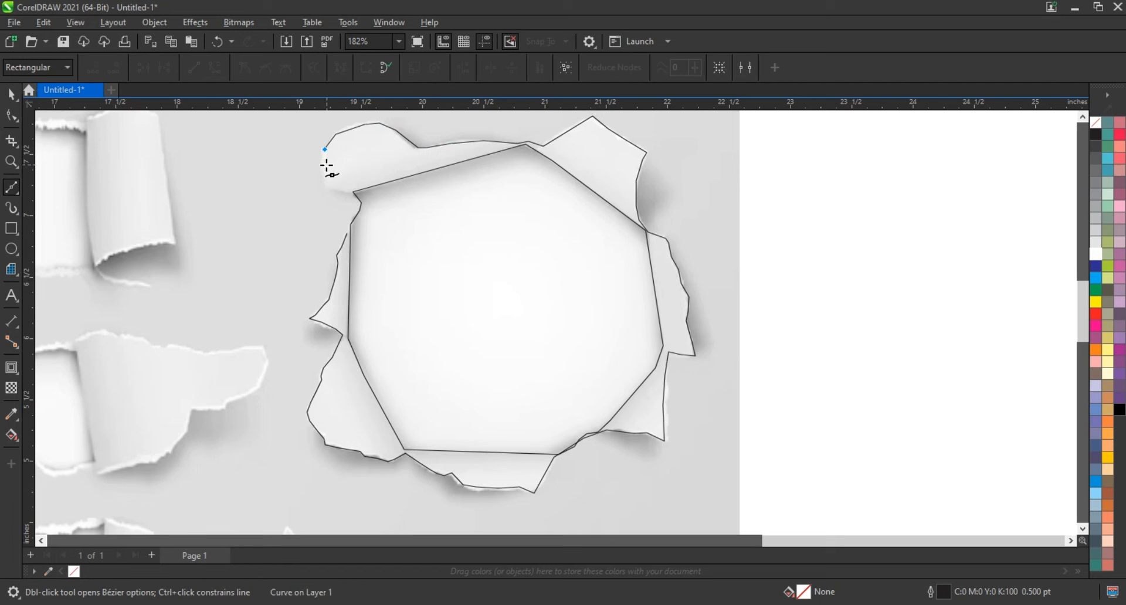
Step: Trace the underside of the upper-left flap and close the outer outline at its starting point
left_click(348, 191)
left_click(354, 193)
left_click(355, 207)
left_click(350, 222)
left_click(347, 233)
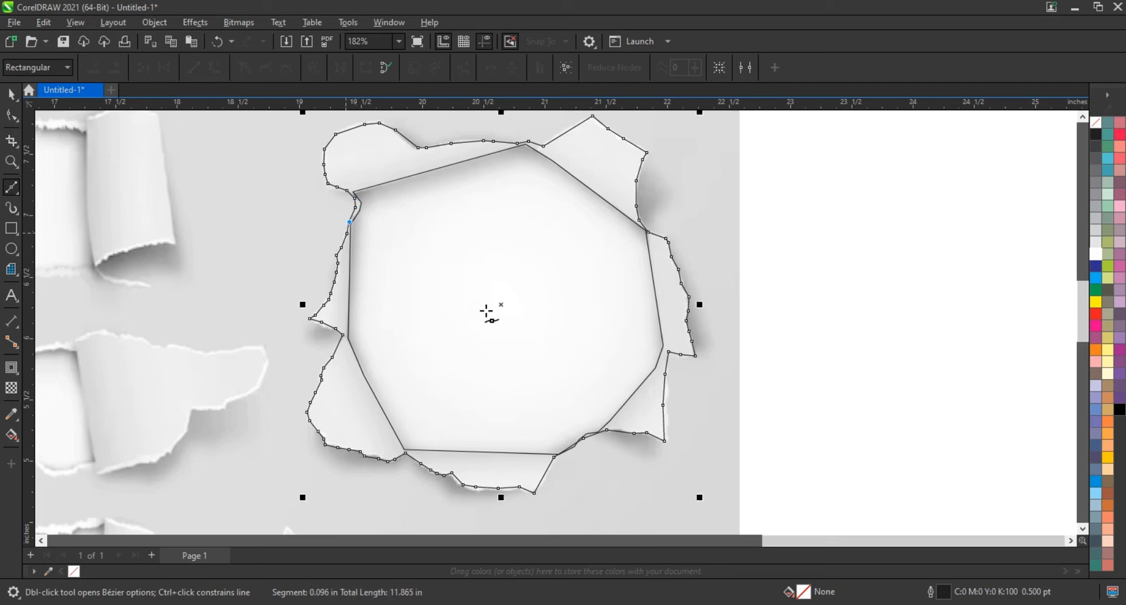
Step: Reshape the outer outline between the bottom and lower-right flaps by moving its nodes and bending segments converted to curves
key("F10")
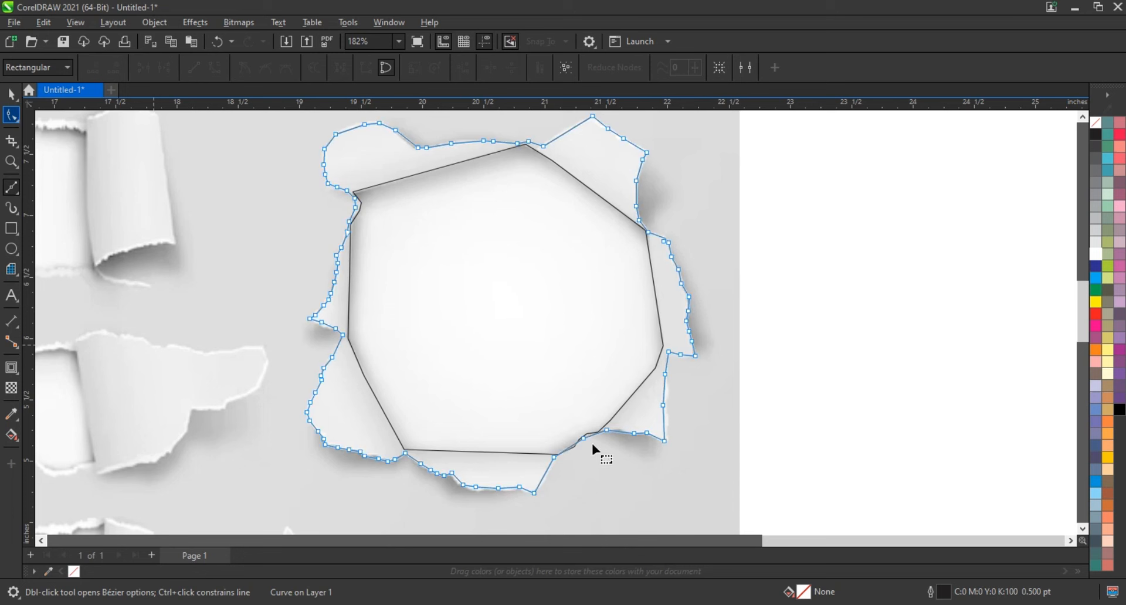
mouse_move(585, 439)
left_mouse_down()
mouse_move(565, 456)
mouse_move(586, 446)
left_mouse_up()
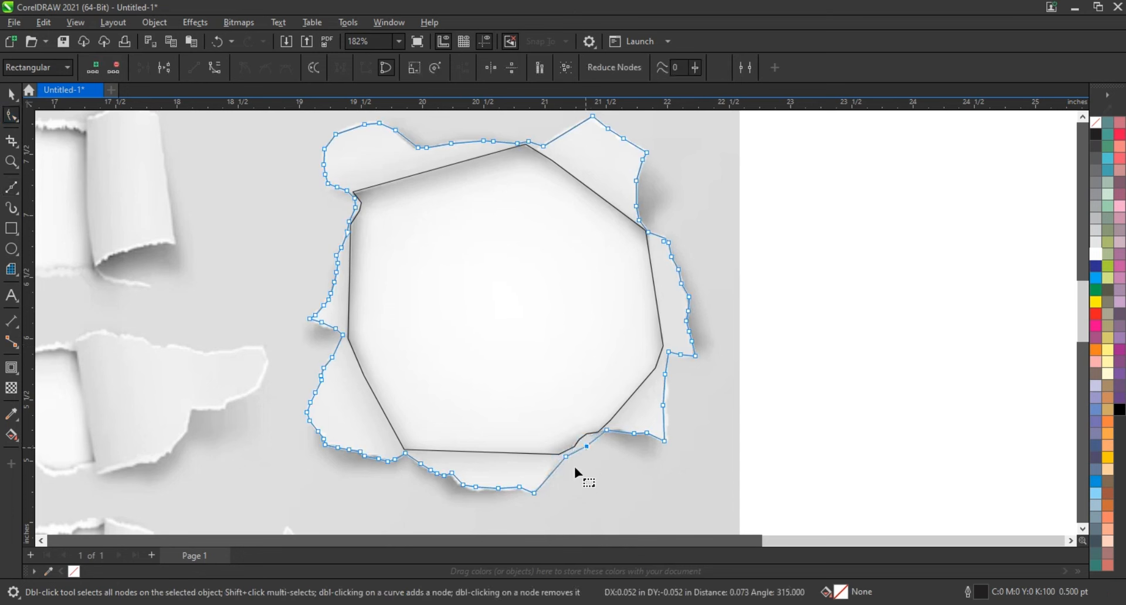
left_click_drag(529, 497, 529, 497)
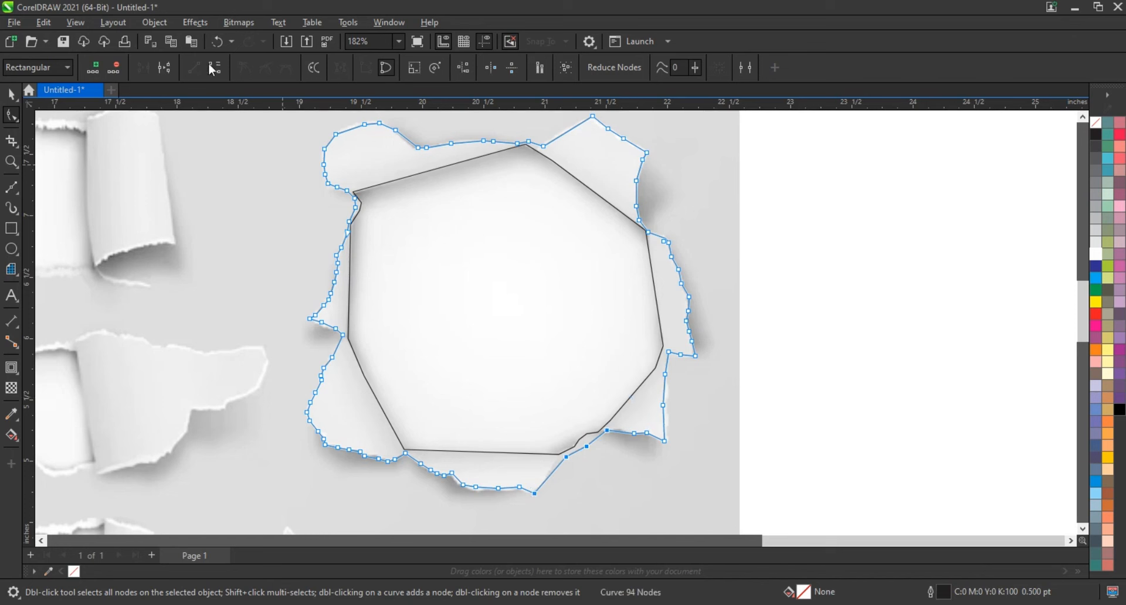
left_click(214, 68)
left_click_drag(544, 472, 593, 437)
left_click(579, 444)
left_click_drag(663, 425, 667, 428)
Step: Select all nodes of the outer outline and convert its line segments to curves
scroll(661, 414, "down", 1)
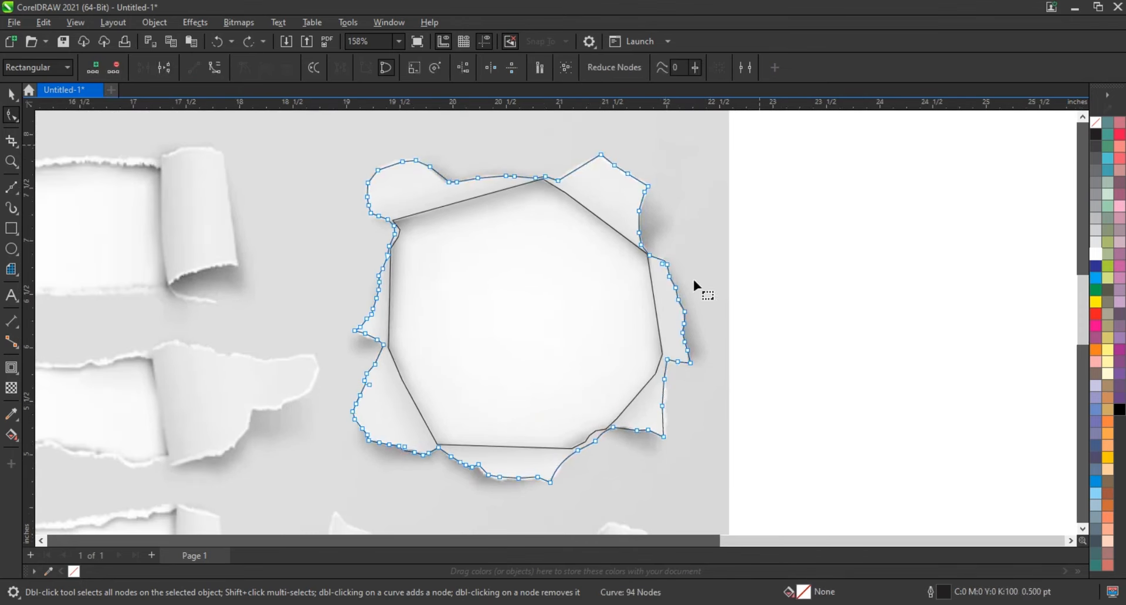
left_click_drag(759, 144, 295, 510)
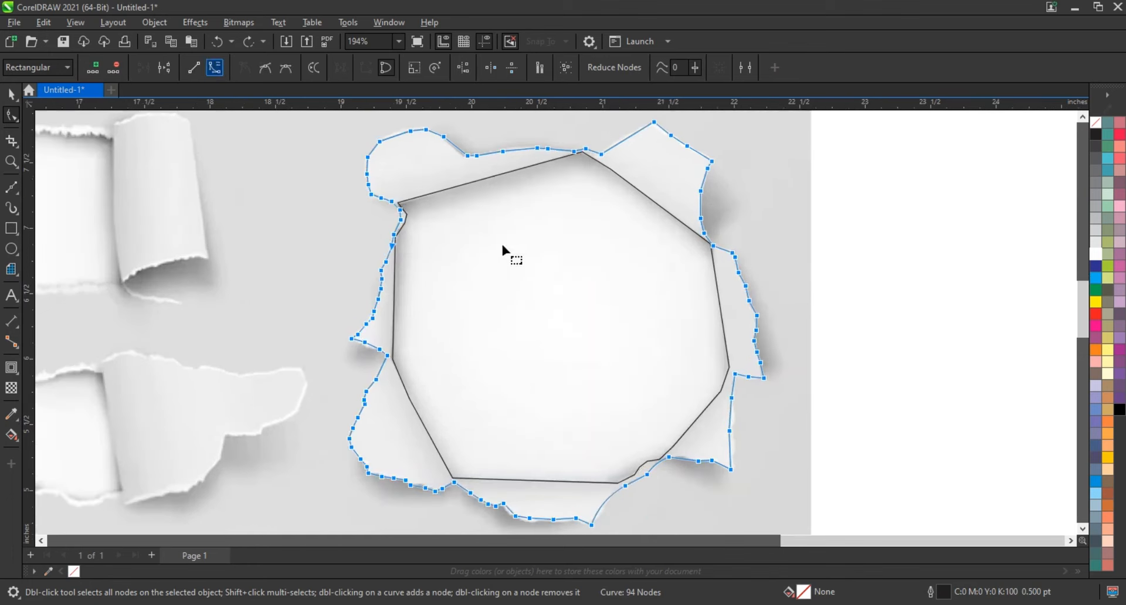
left_click(788, 337)
Step: Bend segments of the outer outline along the lower-right and upper-left flaps to follow the torn paper edge
left_click(731, 417)
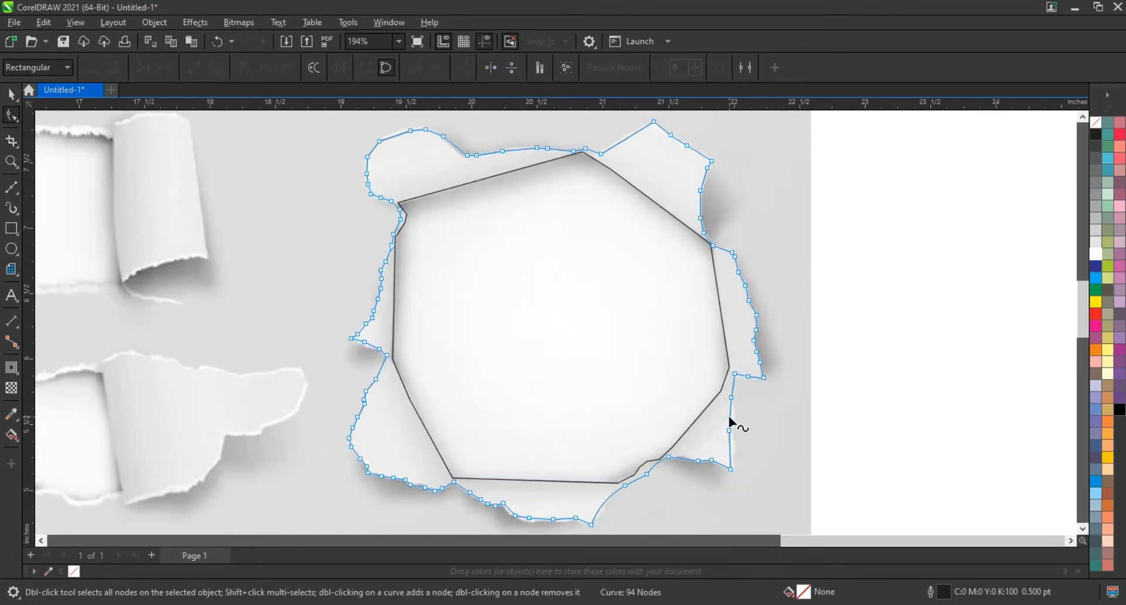
left_click_drag(729, 448, 733, 450)
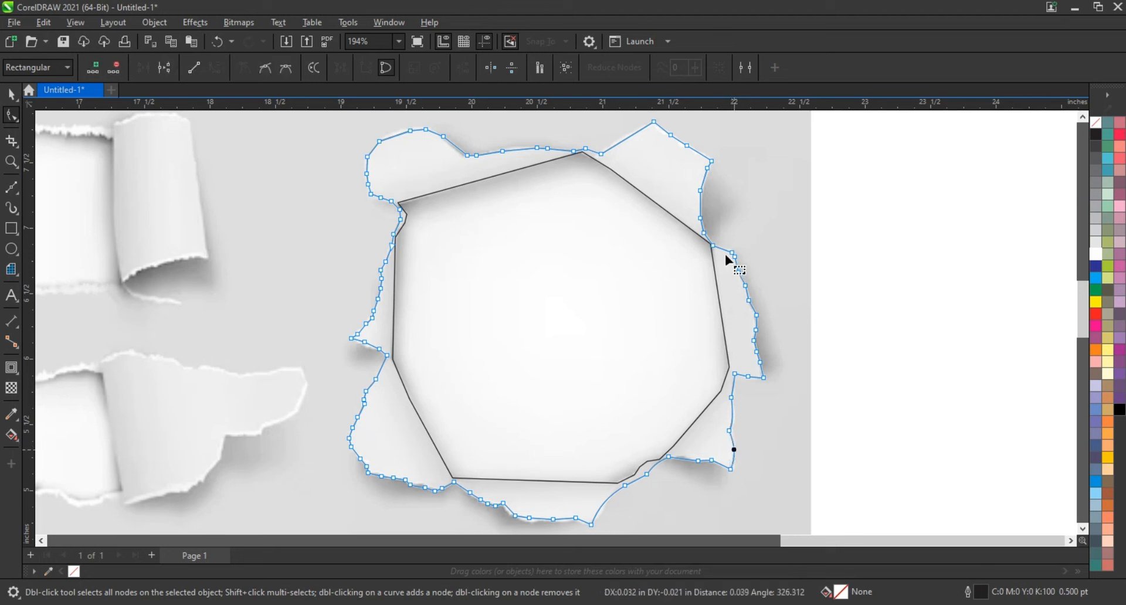
left_click(369, 346)
left_click(393, 130)
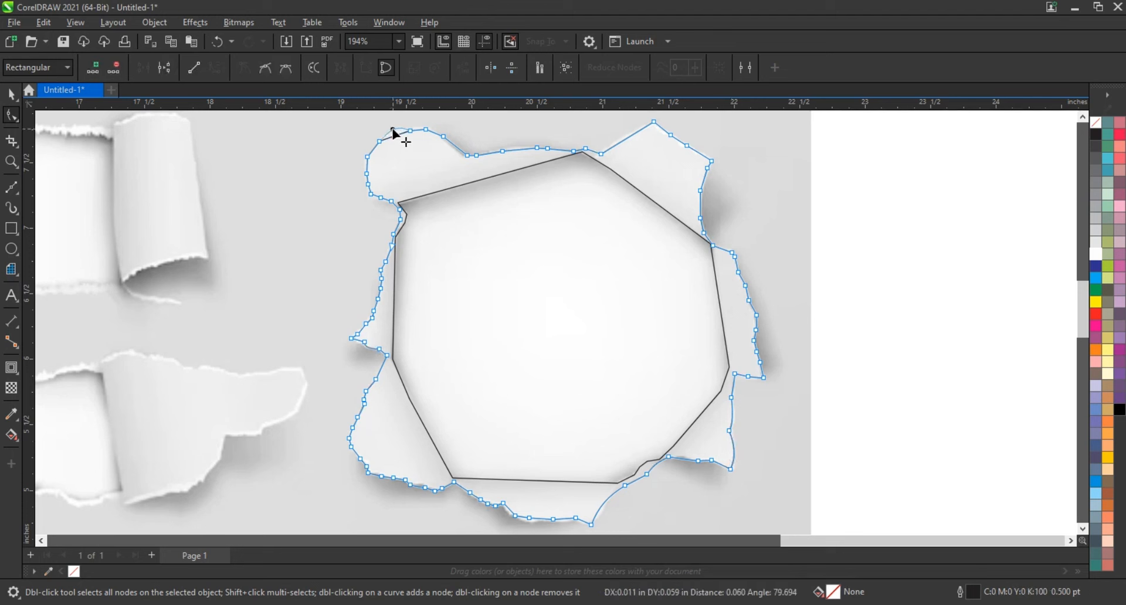
left_click(371, 153)
left_click_drag(456, 147, 452, 151)
left_click(512, 144)
key("space")
scroll(945, 311, "down", 1)
scroll(945, 311, "down", 1)
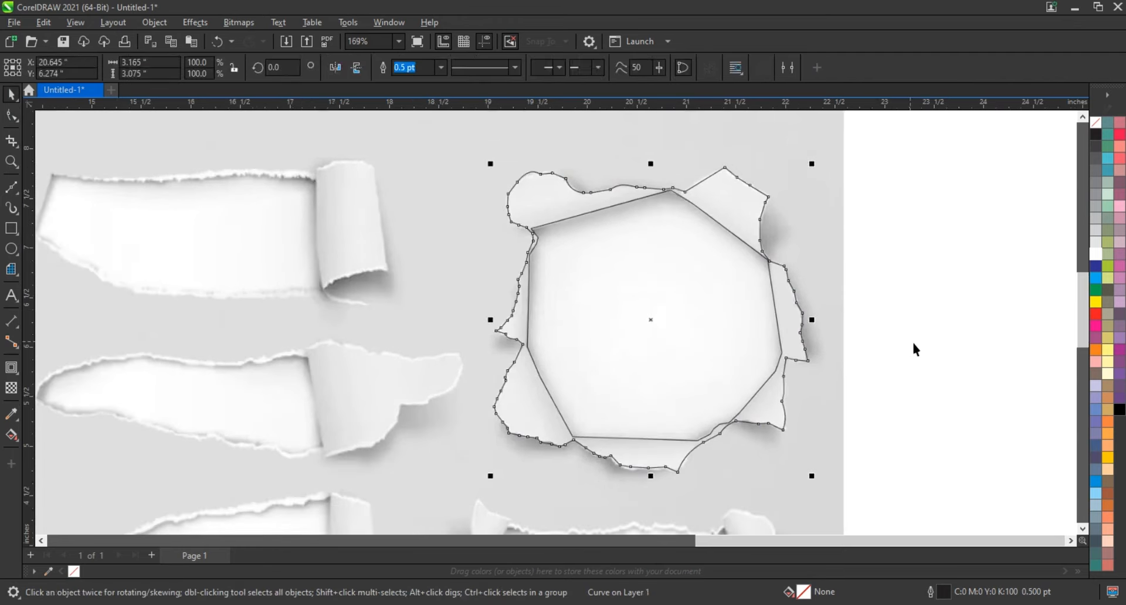
left_click(913, 343)
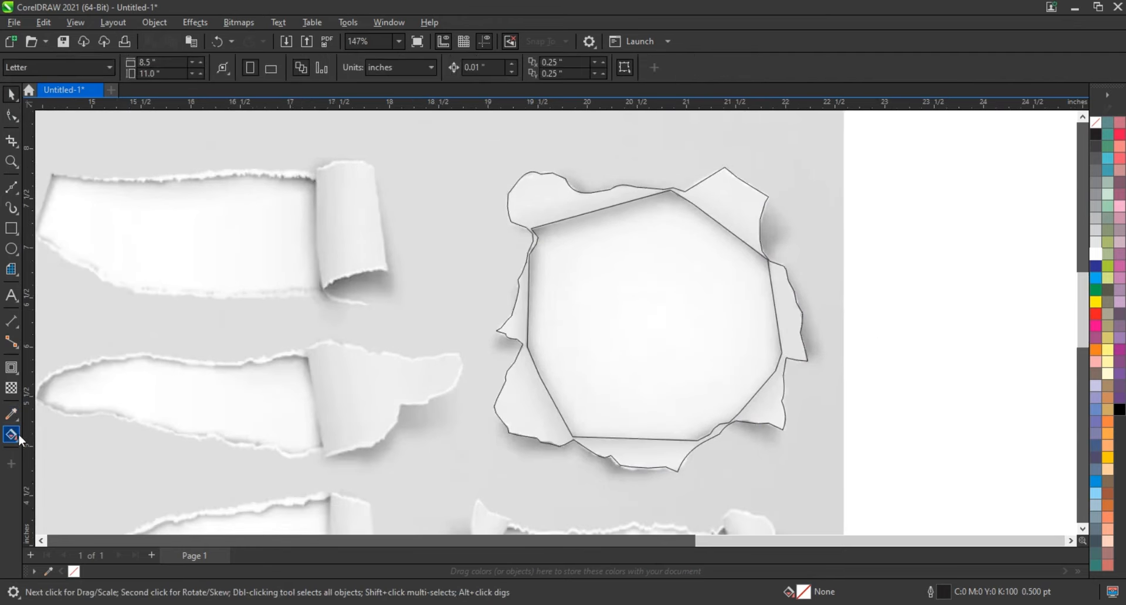
Step: Smart Fill the inner hole and the torn ring between the two outlines as separate blue shapes
left_click(23, 443)
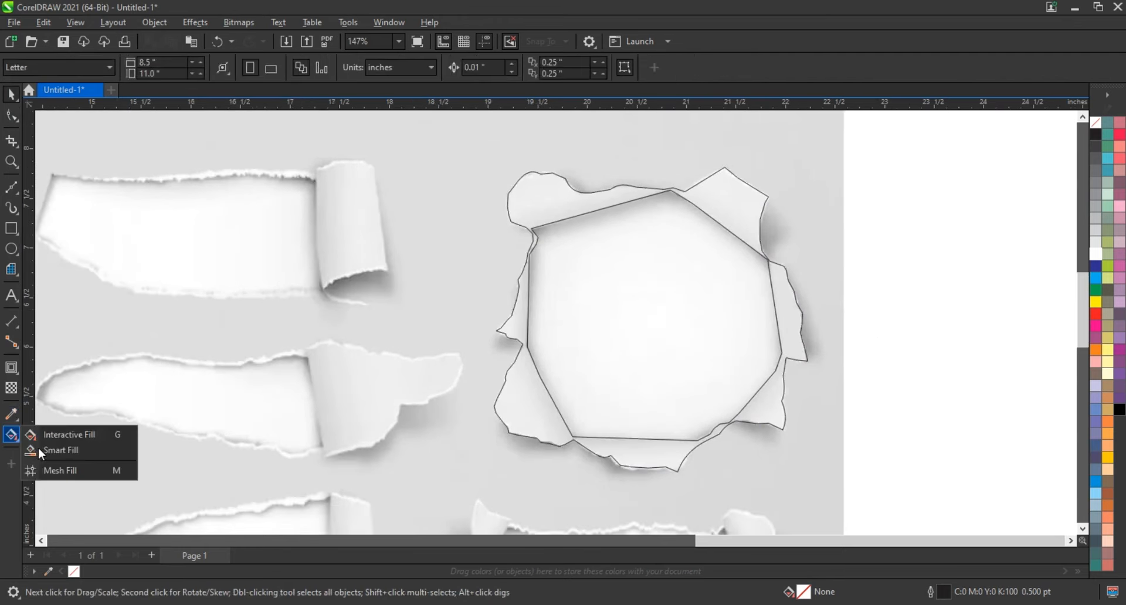
left_click(41, 450)
left_click(675, 355)
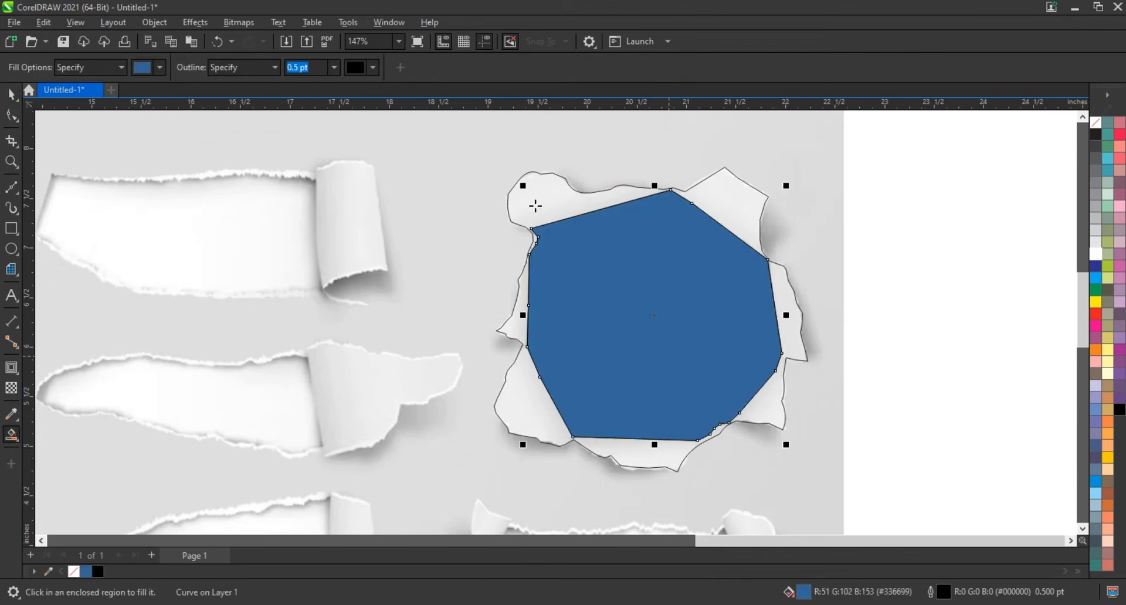
left_click(575, 204)
left_click(11, 94)
scroll(306, 313, "down", 2)
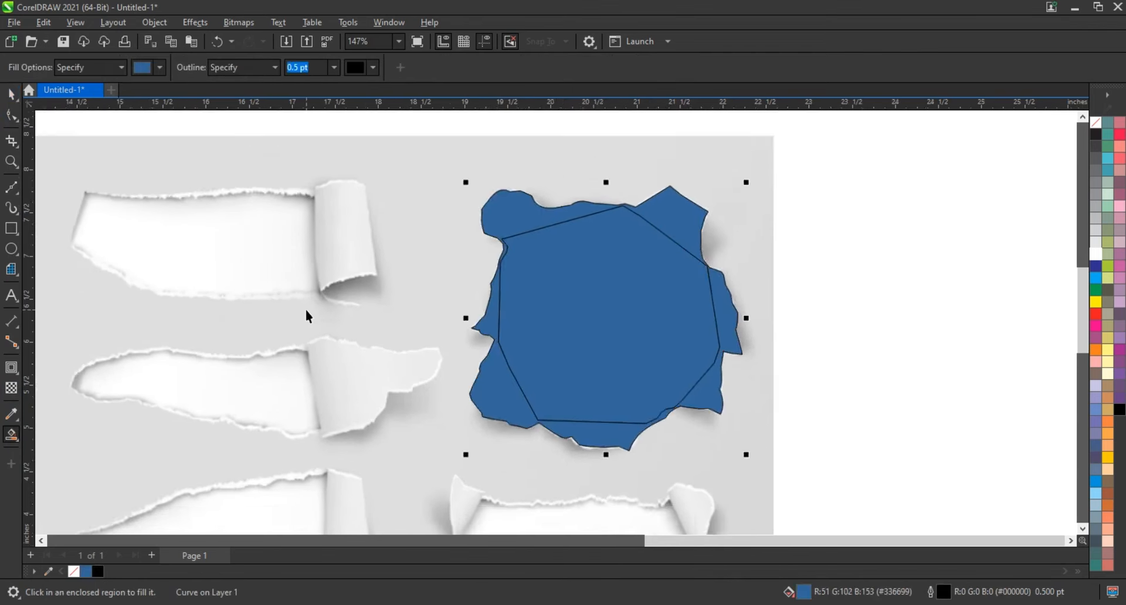
left_click(725, 277)
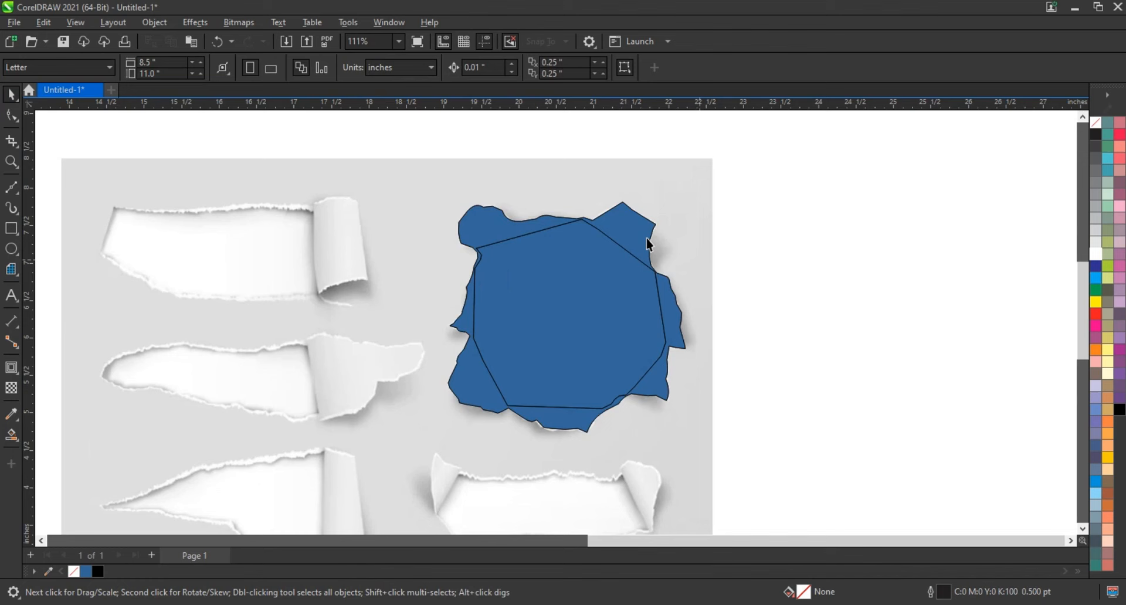
Step: Move the filled hole shape and the filled ring aside one after the other, undoing each move
left_click(571, 277)
left_click_drag(555, 301, 844, 304)
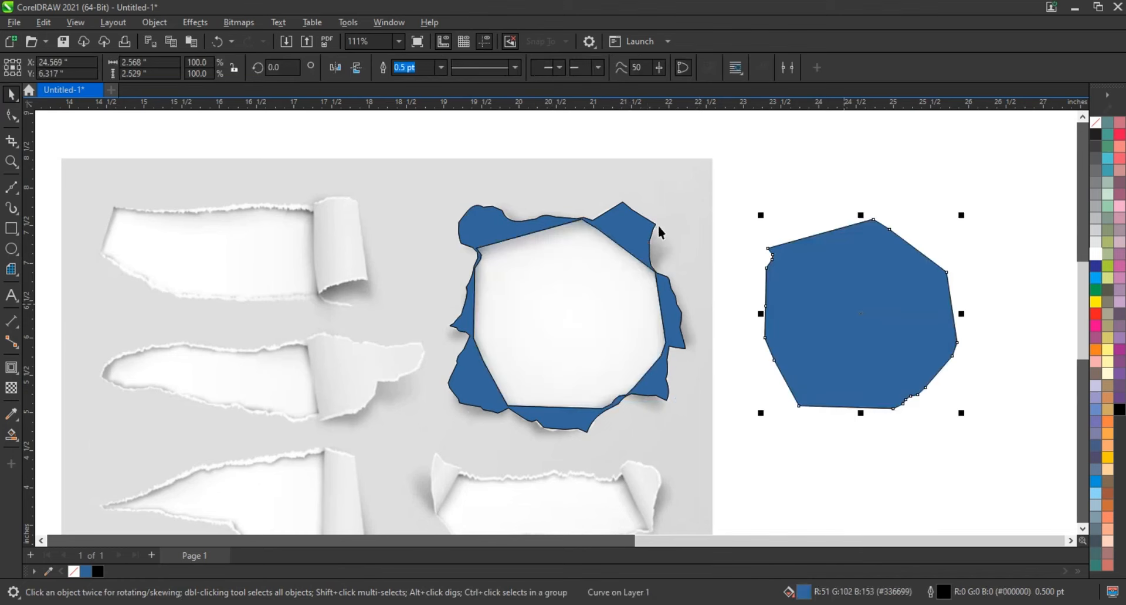
key("ctrl+z")
left_click_drag(642, 232, 747, 234)
key("ctrl+z")
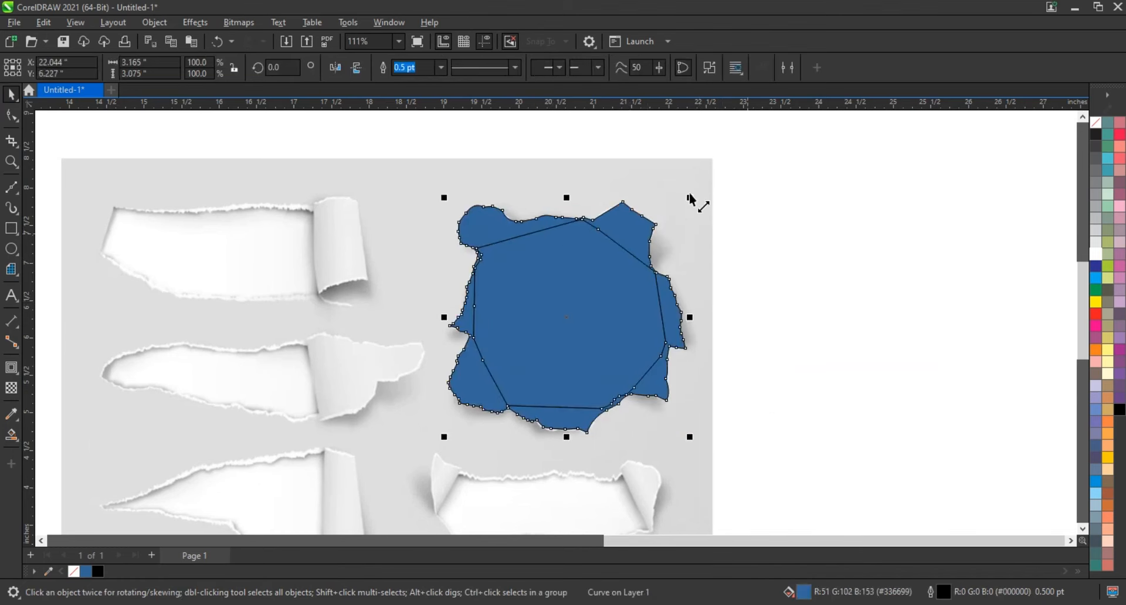
Step: PowerClip the ripped-paper image inside the blue torn-ring shape
left_click(689, 177)
right_click(689, 177)
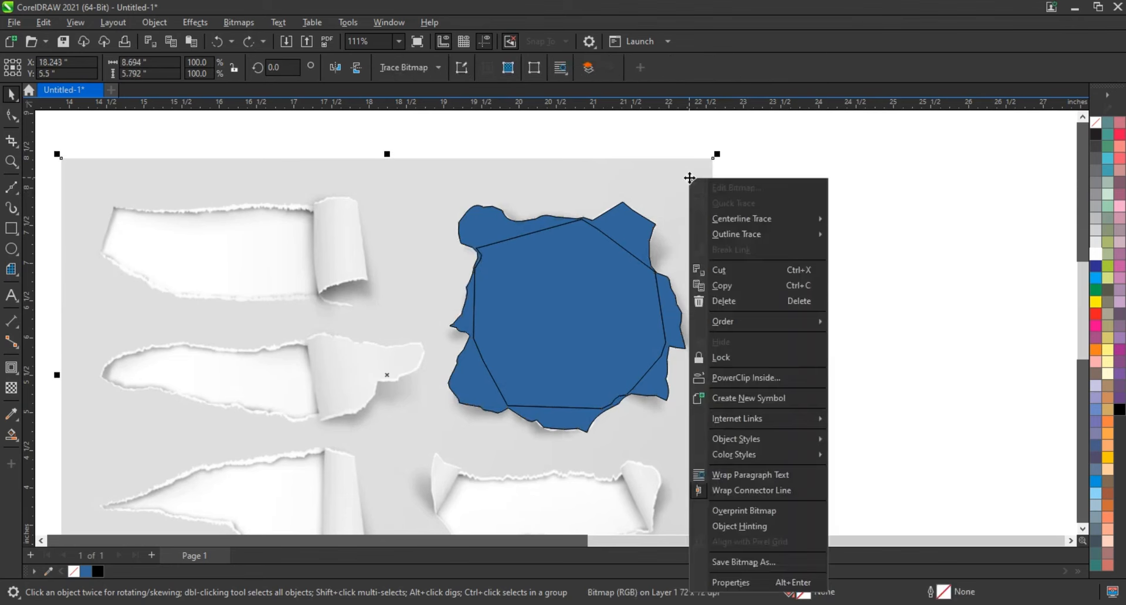
left_click(736, 378)
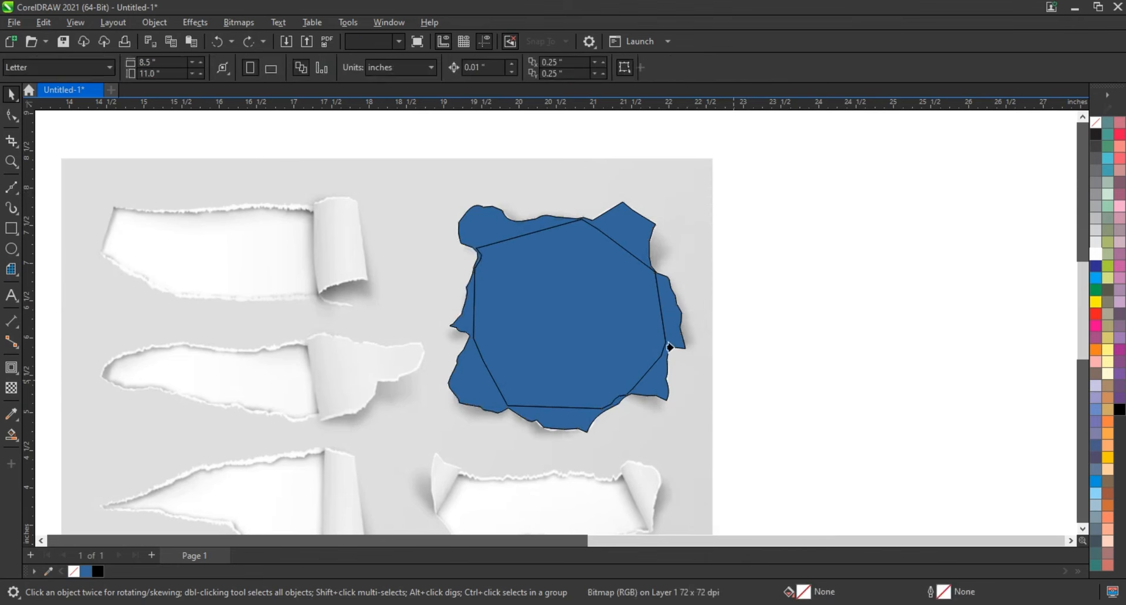
left_click(639, 231)
left_click(831, 283)
Step: Fill the inner hole shape with medium gray and remove the outline from the torn ring
left_click(619, 303)
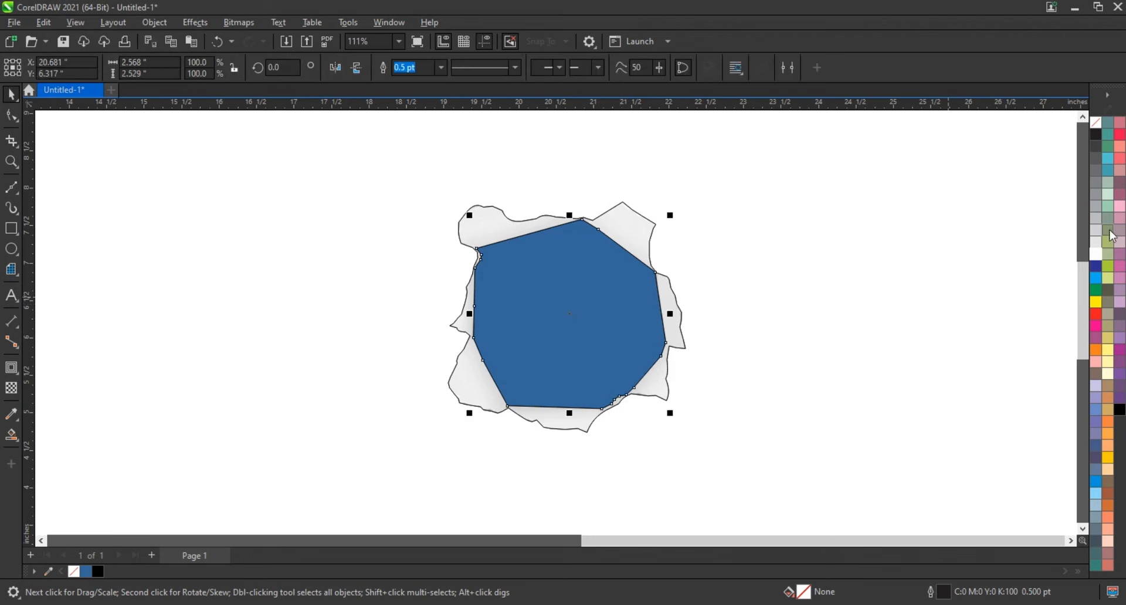
left_click(1095, 198)
left_click(954, 269)
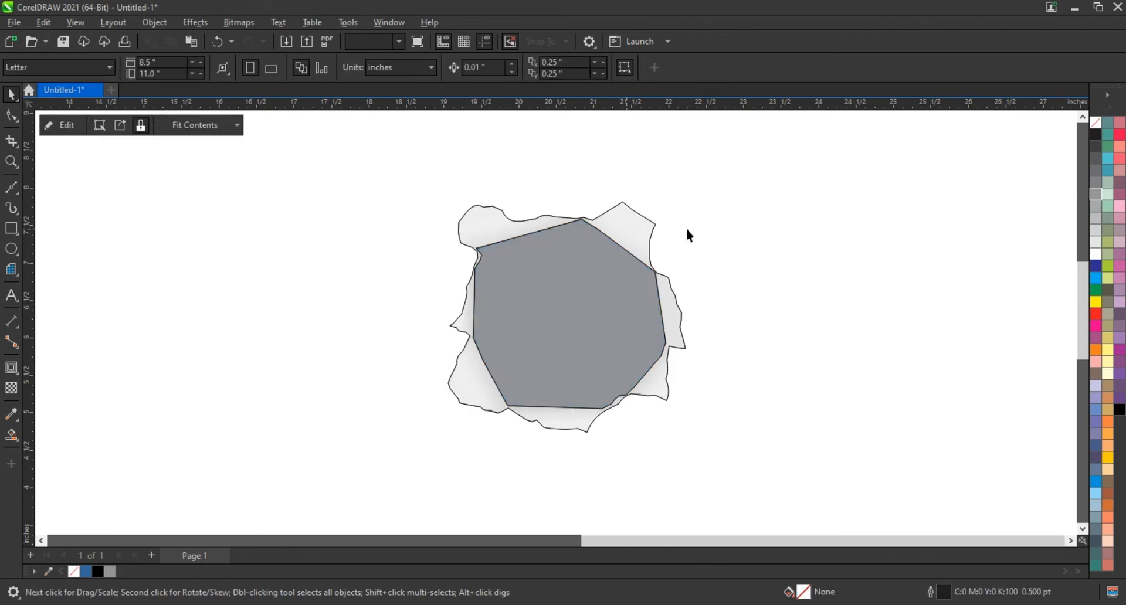
right_click(1095, 123)
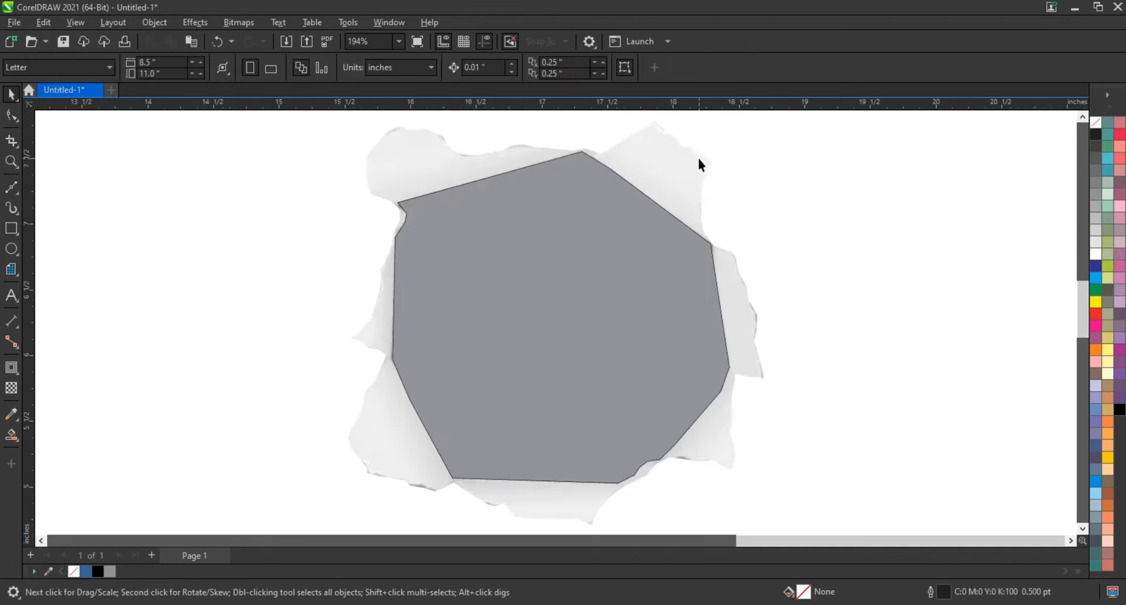
Step: Apply a drop shadow to the torn paper ring, running vertically from its top edge to its bottom edge
left_click(688, 159)
scroll(674, 236, "down", 1)
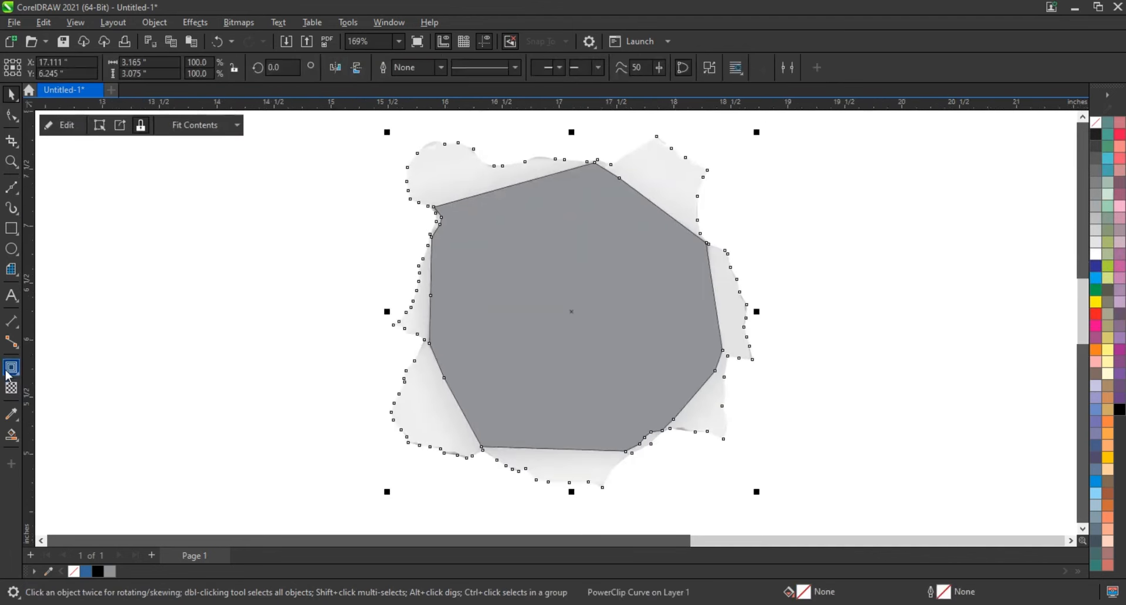
left_click(16, 375)
left_click(16, 374)
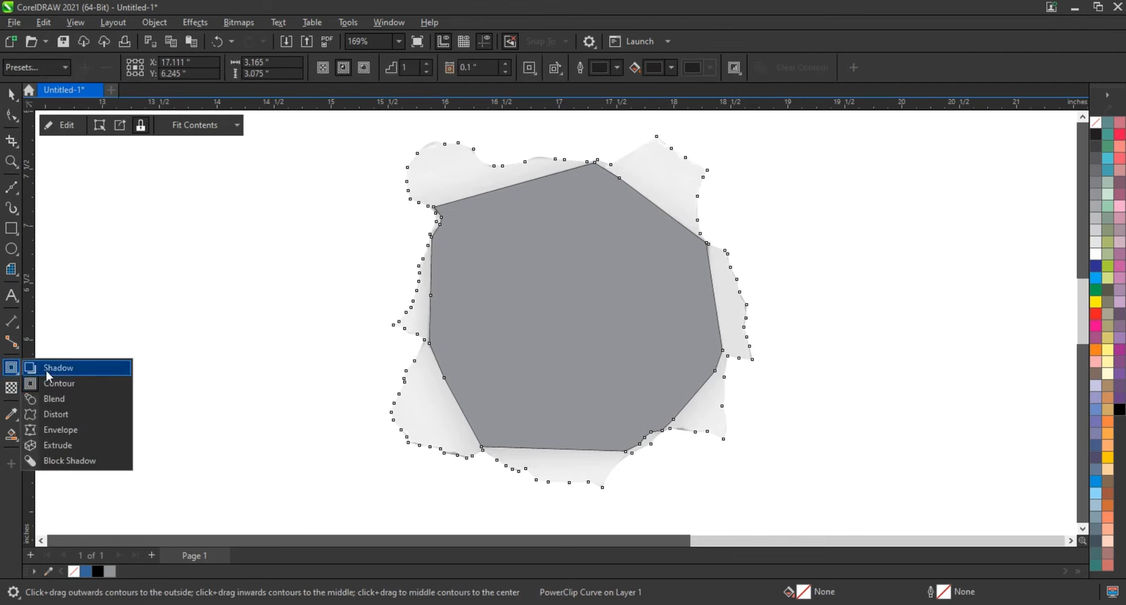
left_click_drag(571, 160, 573, 489)
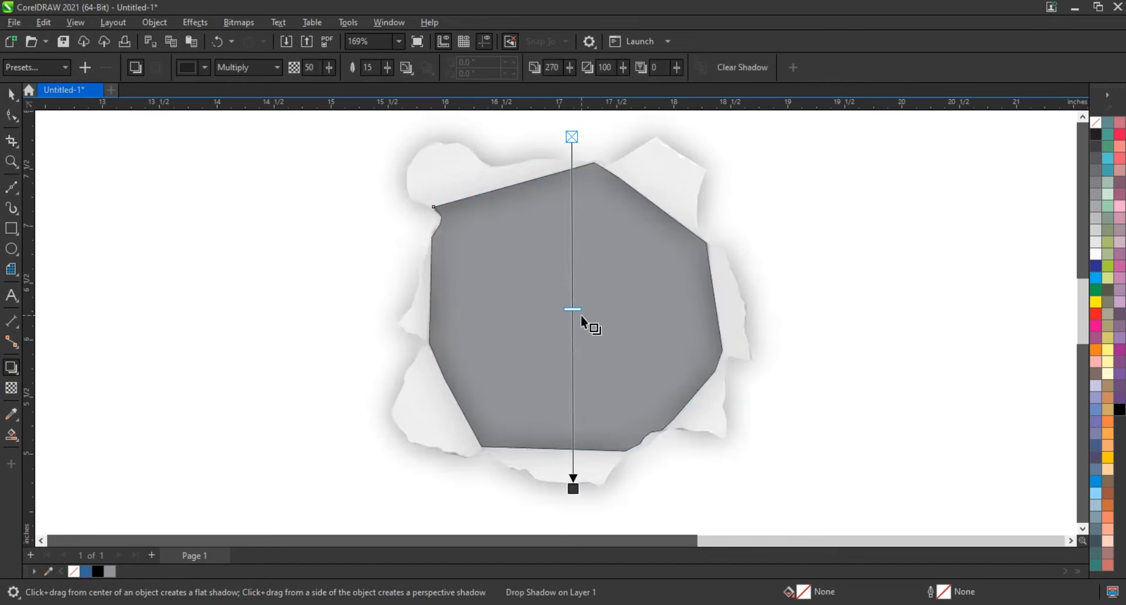
Step: Set the shadow's feathering to 5 and opacity to 31, and shift its end slightly to an angle of 269
type("5")
key("Return")
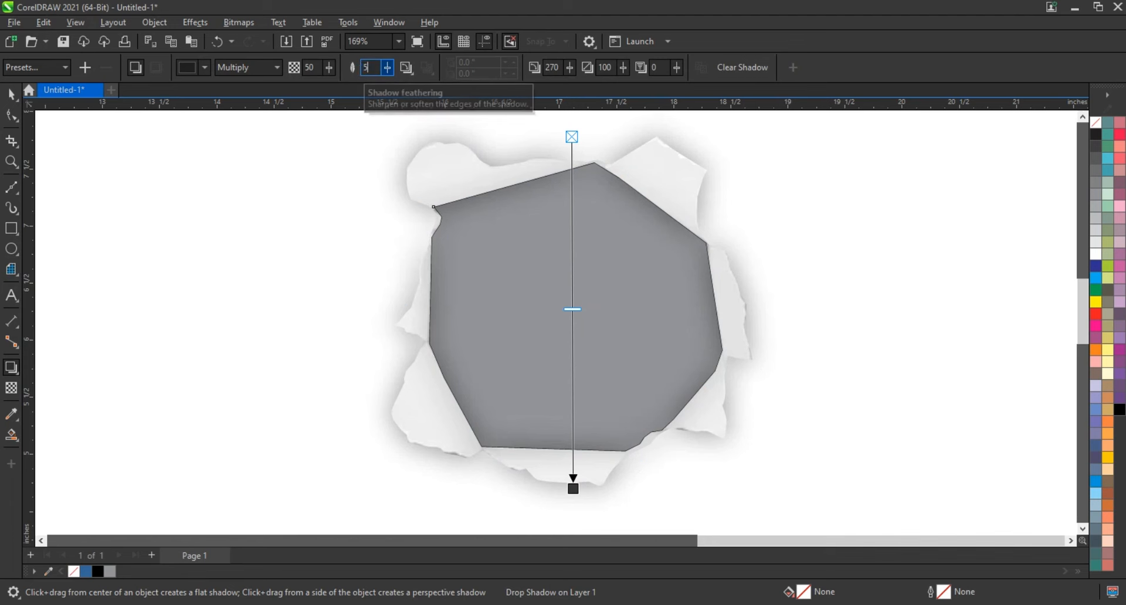
left_click_drag(577, 312, 586, 241)
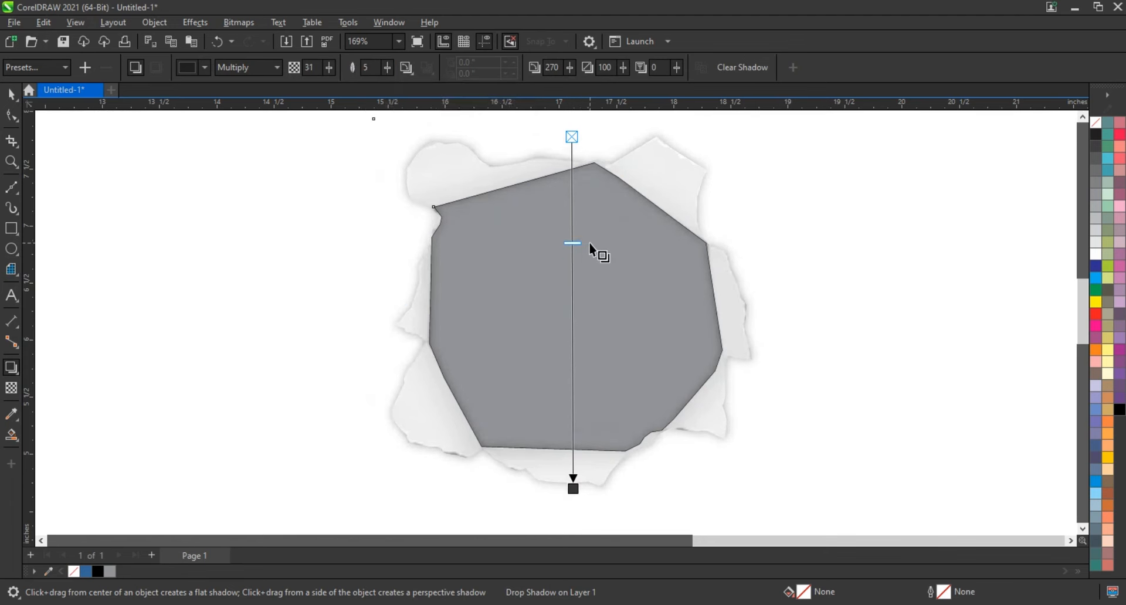
left_click_drag(573, 490, 568, 492)
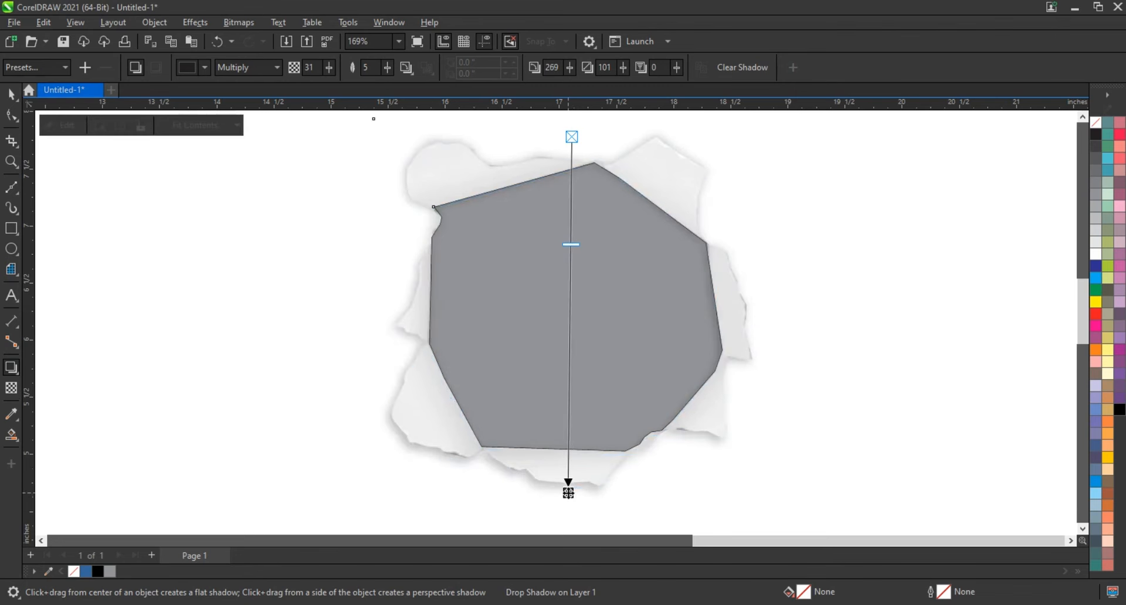
Step: Break the drop shadow apart from the torn paper ring
left_click(11, 94)
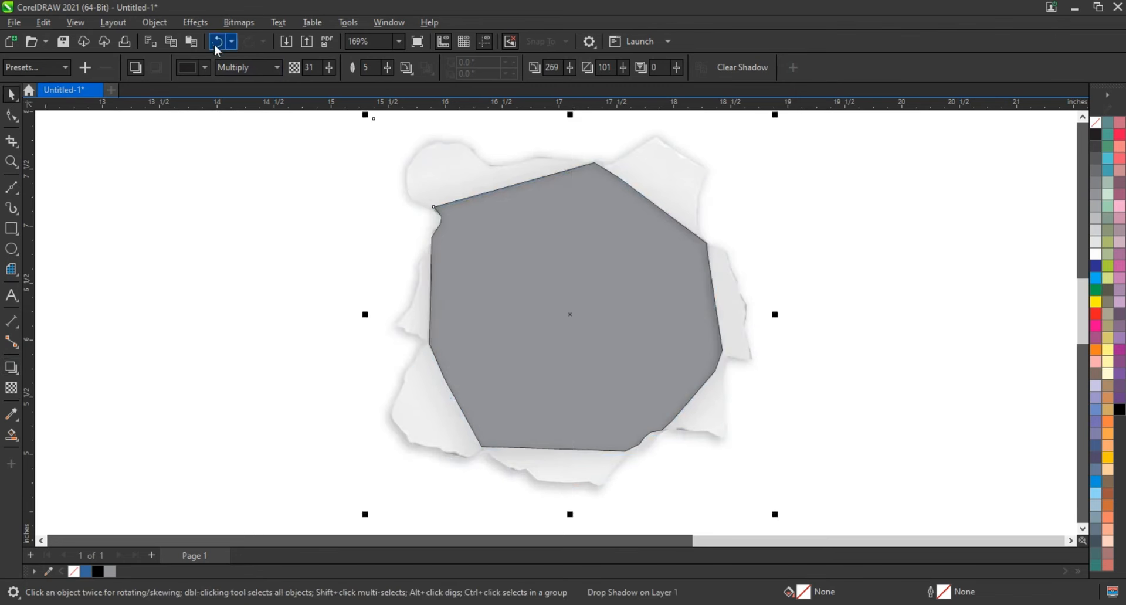
left_click(155, 22)
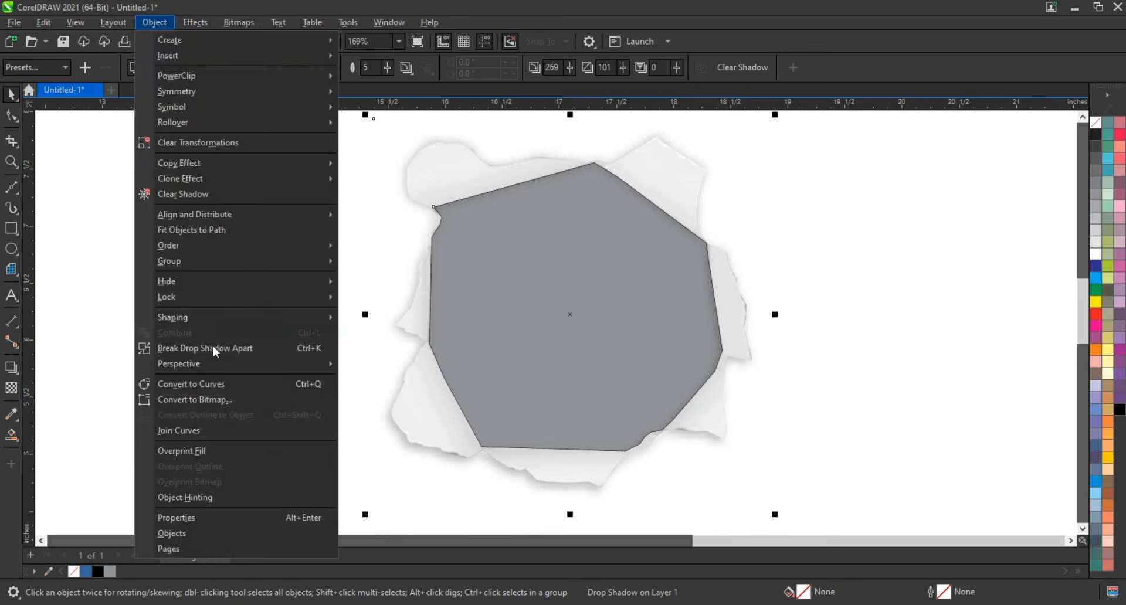
left_click(215, 351)
Step: Move the torn-hole artwork with its shadow onto the portrait, enlarge it to about 4.25 × 4.16 in and position it over the right-hand eye
scroll(772, 352, "down", 1)
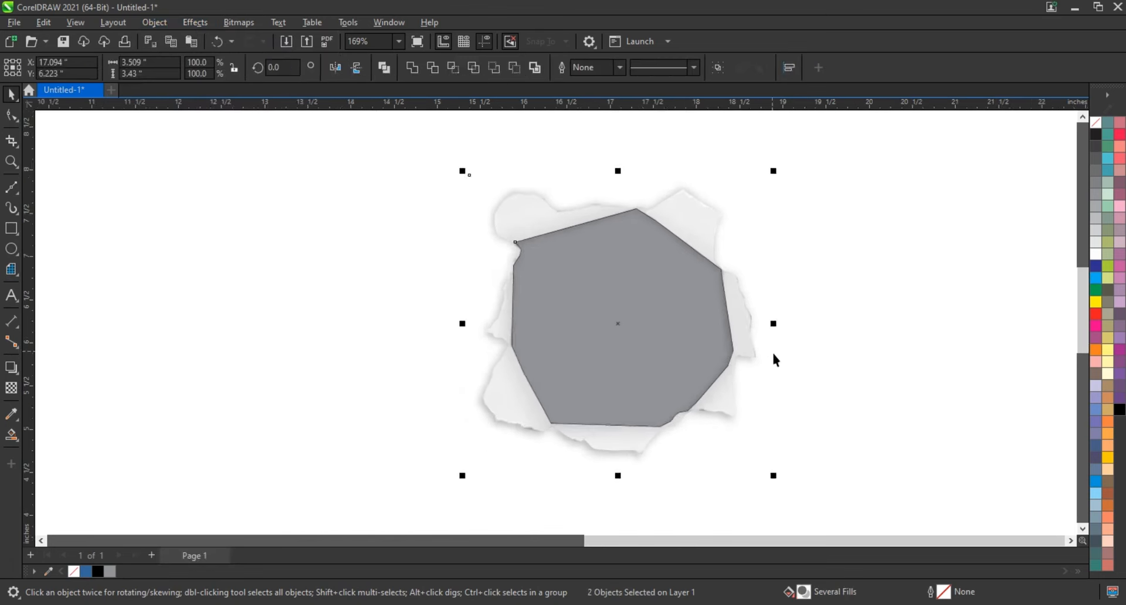
scroll(777, 353, "down", 3)
left_click(917, 368)
scroll(908, 378, "down", 2)
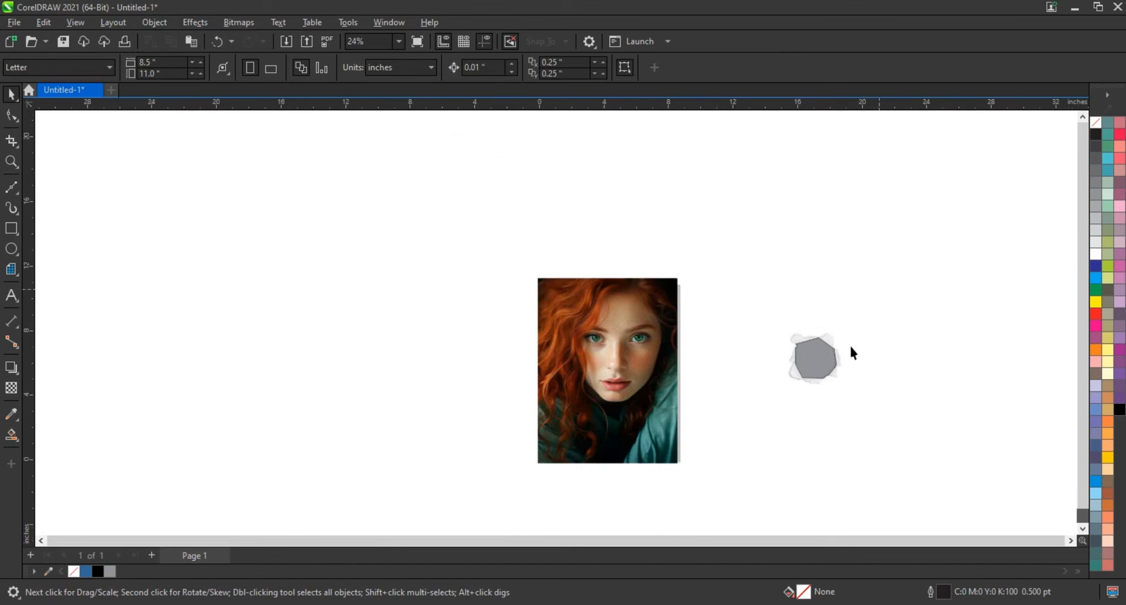
left_click_drag(810, 364, 634, 342)
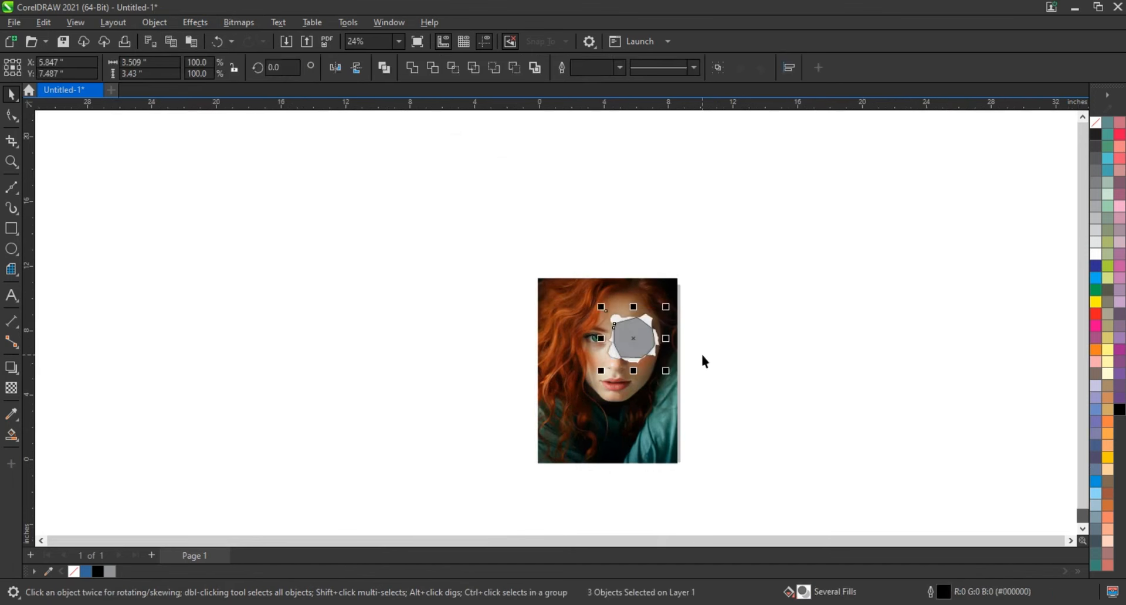
left_click(672, 405)
key("F4")
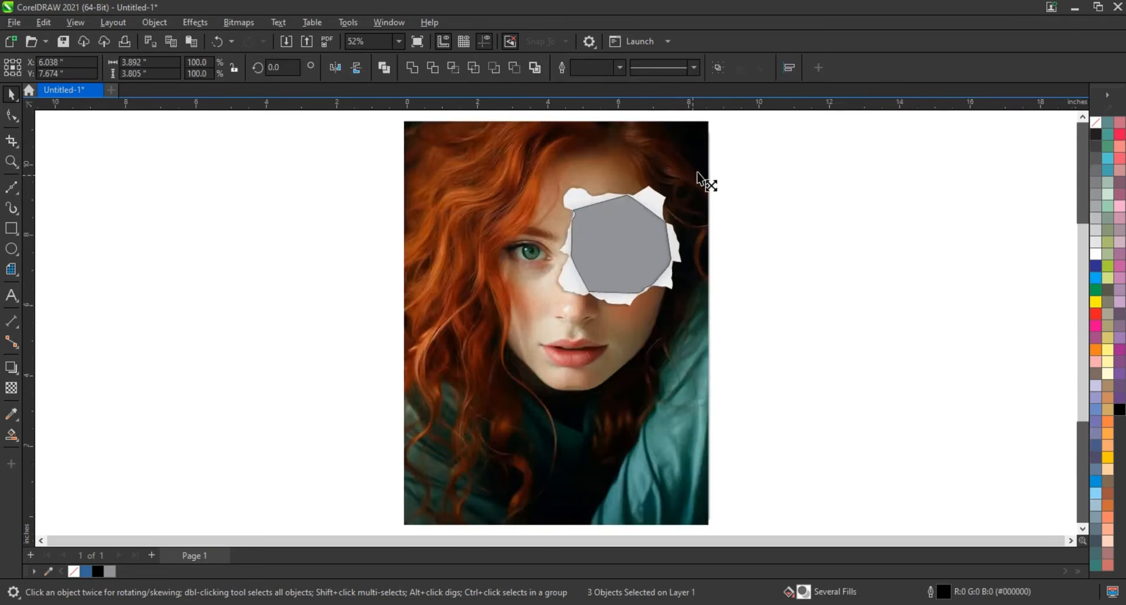
left_click_drag(698, 176, 710, 179)
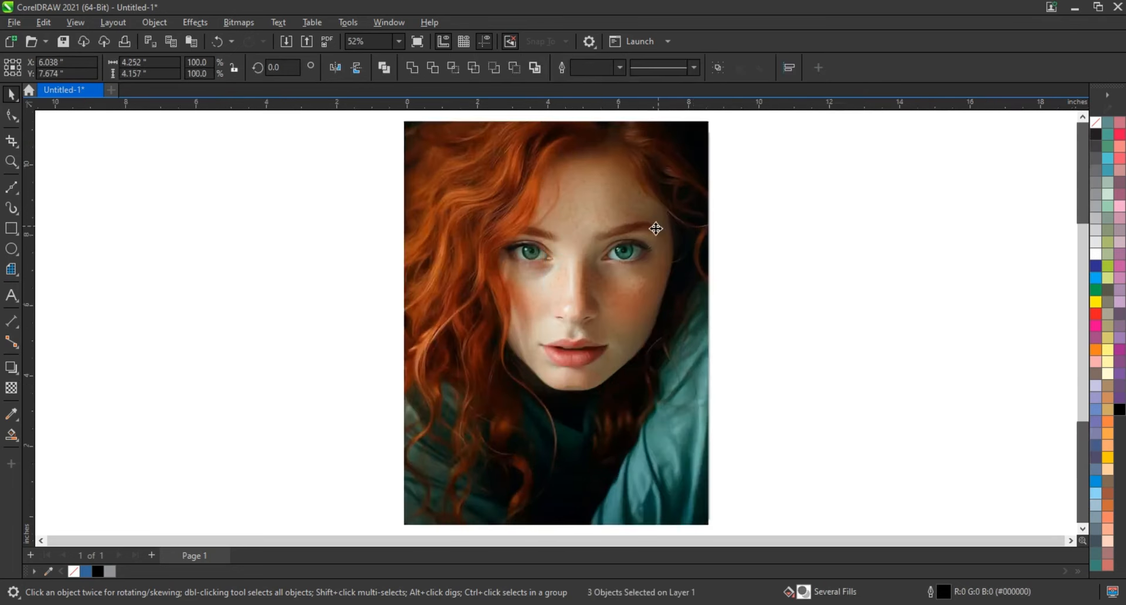
left_click_drag(645, 239, 649, 240)
Step: PowerClip a copy of the portrait photo inside the gray hole shape, keeping the original photo behind it
left_click(595, 419)
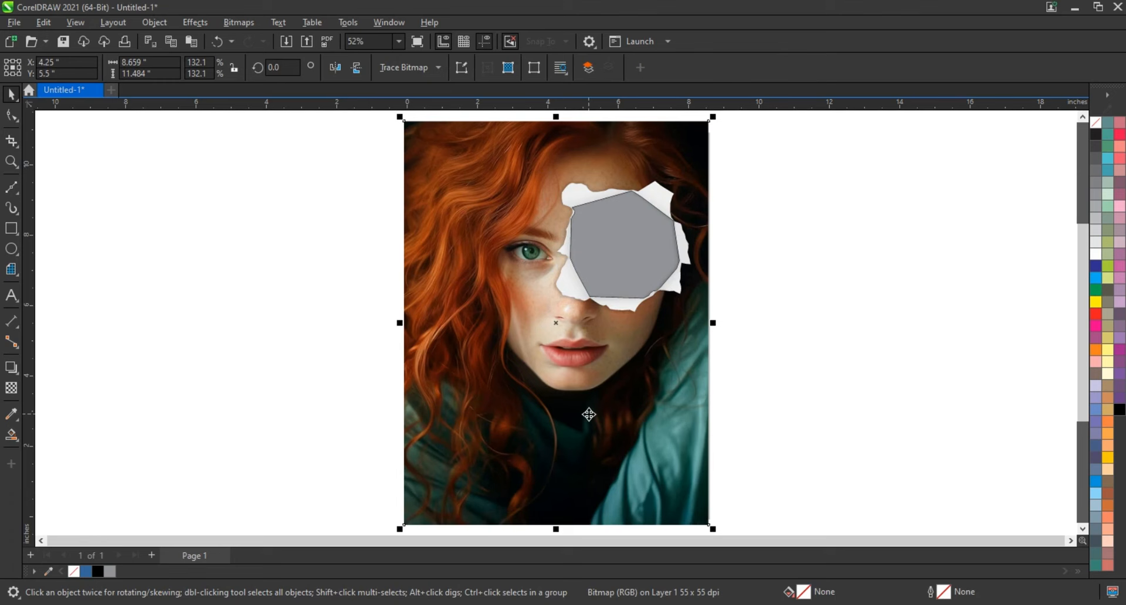
key("ctrl+z")
left_click(679, 390)
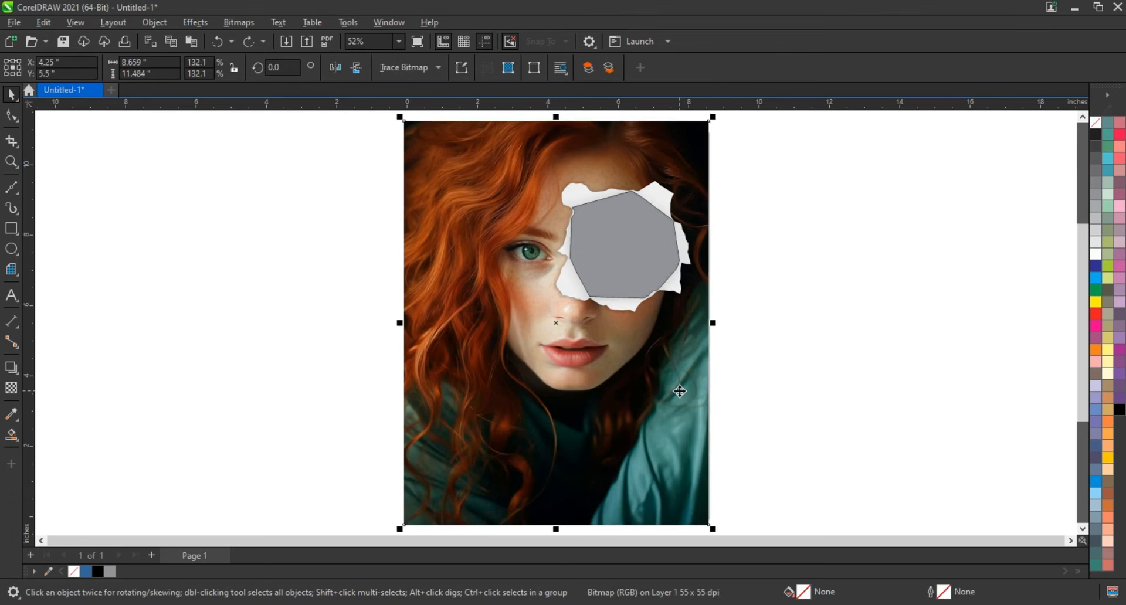
right_click(678, 391)
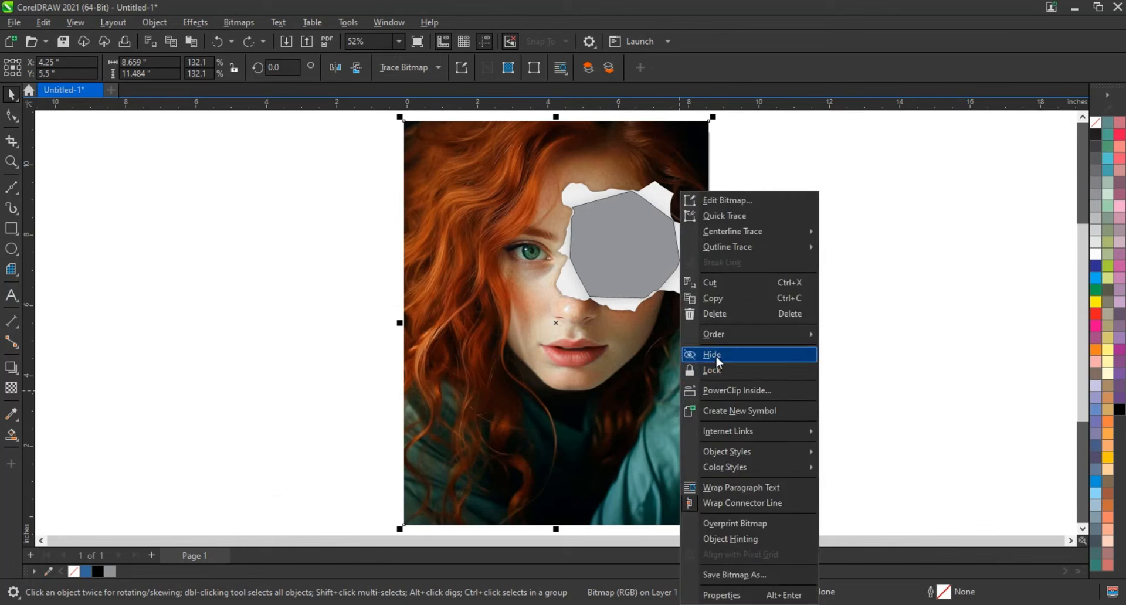
left_click(721, 389)
left_click(641, 271)
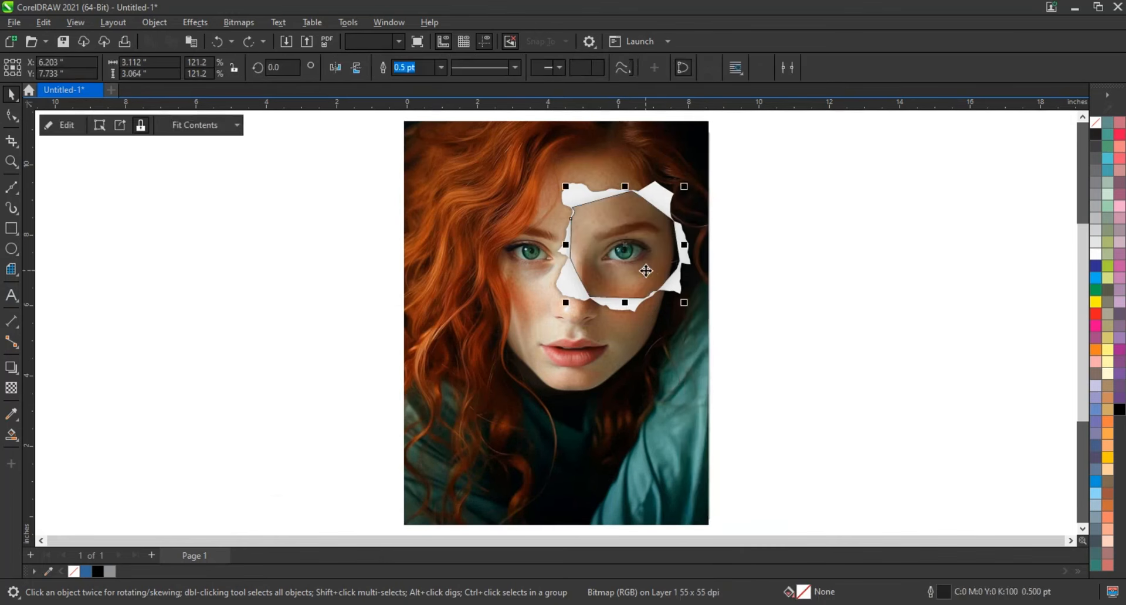
left_click(784, 348)
Step: Convert the background portrait photo to an 8-bit grayscale bitmap at 300 dpi
left_click(624, 422)
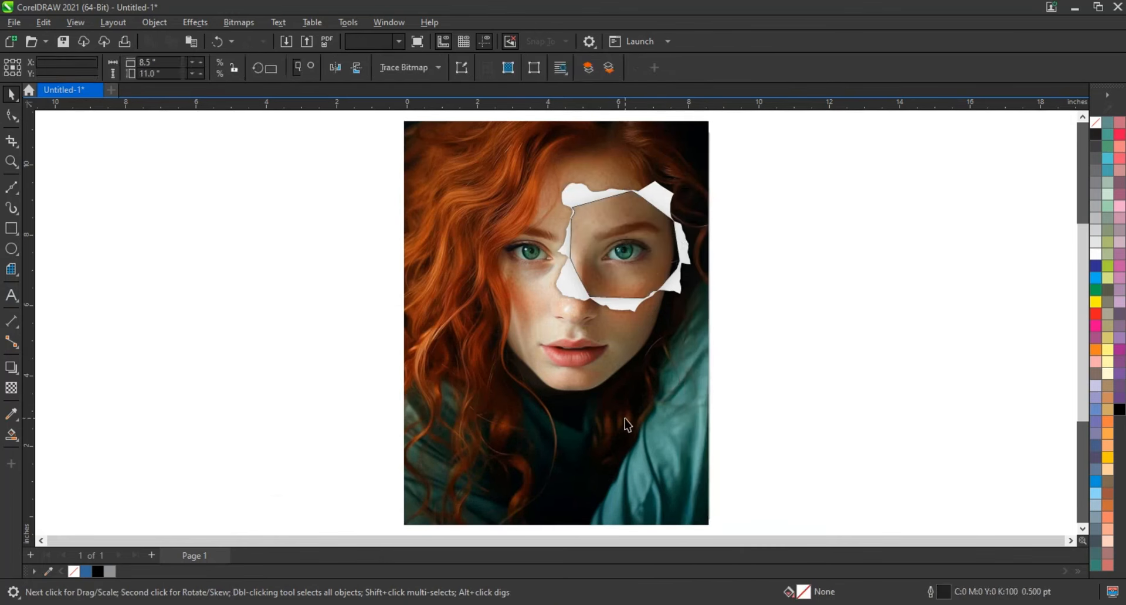
left_click(238, 22)
left_click(264, 37)
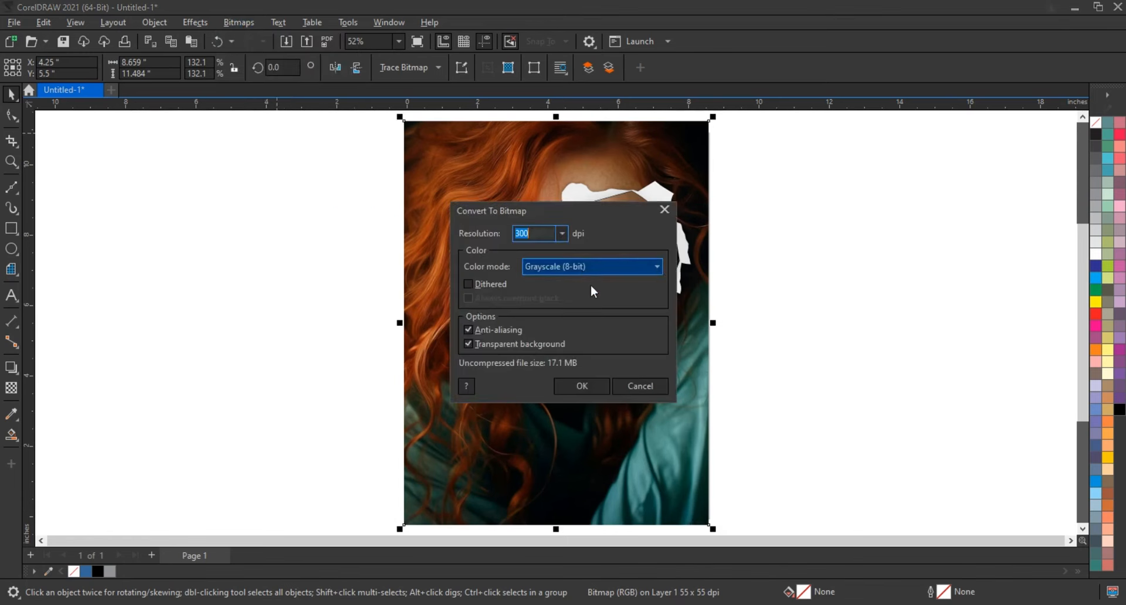
left_click(575, 386)
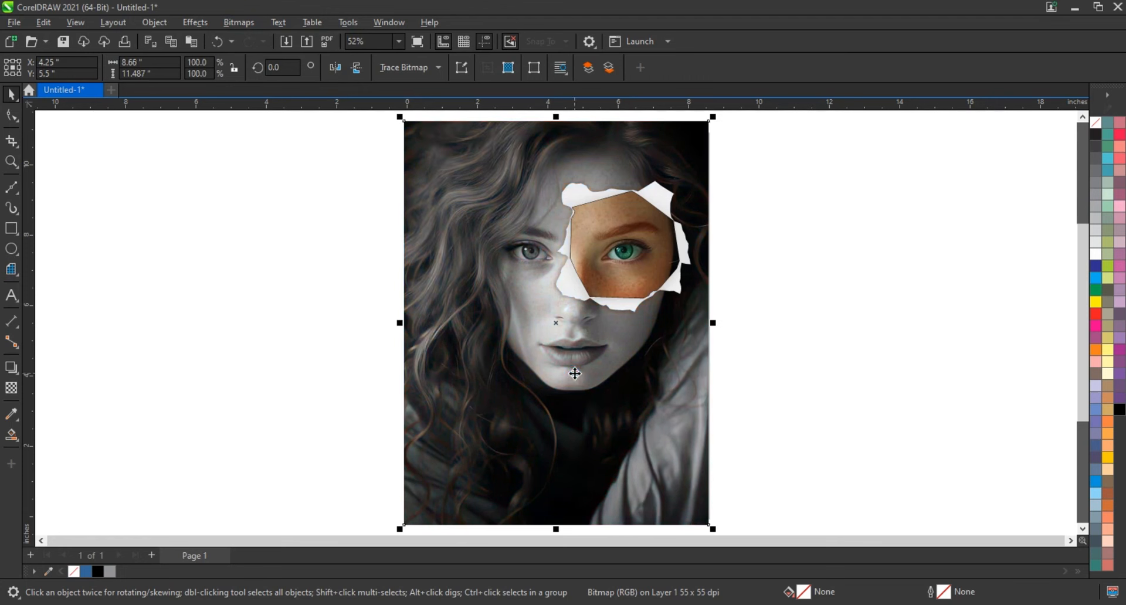
Step: Remove the outline from the three torn-hole objects over the eye
left_click(802, 335)
left_click_drag(750, 166, 485, 365)
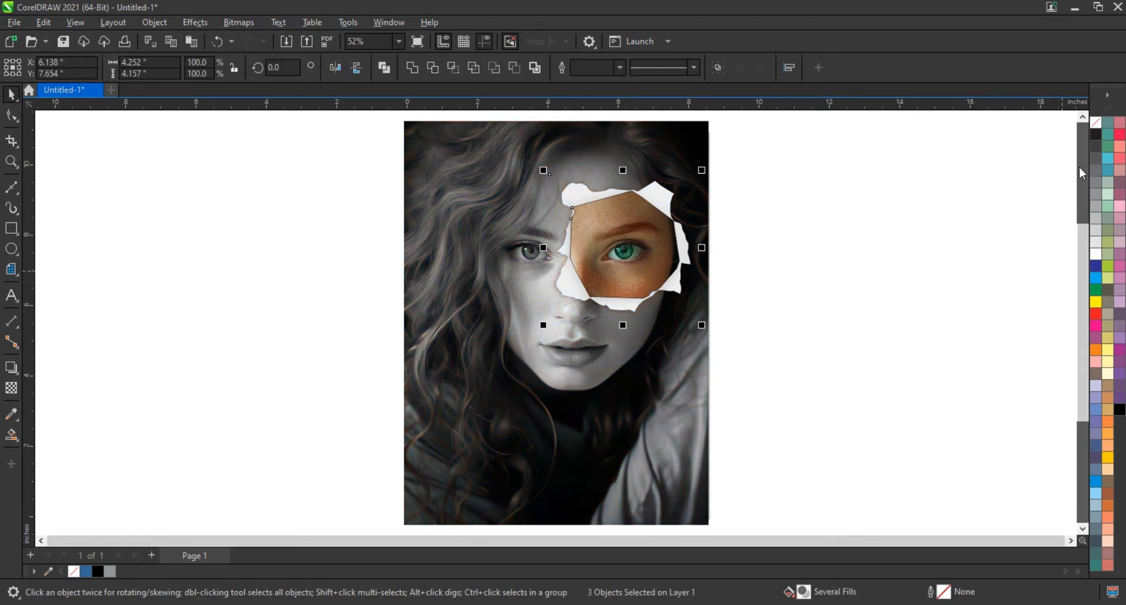
right_click(1094, 125)
left_click(1074, 132)
left_click(761, 315)
scroll(761, 315, "down", 1)
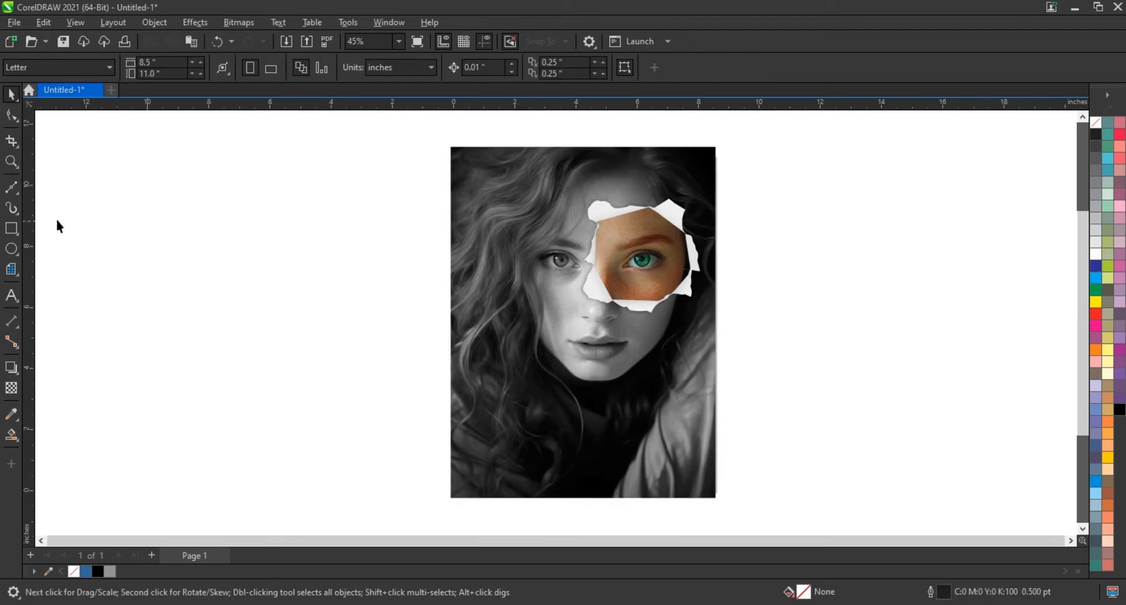
Step: Place a duplicate of the colored PowerClip hole shape beside the portrait, overlapping the photo's left edge
left_click(9, 156)
left_click_drag(439, 150, 734, 395)
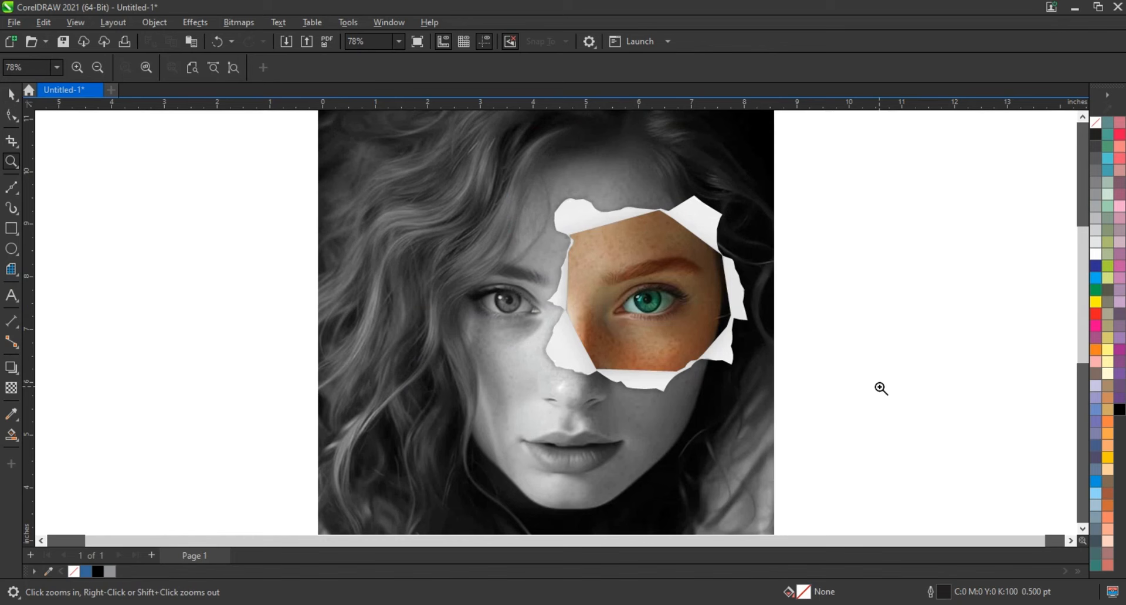
left_click_drag(232, 162, 823, 414)
left_click(10, 94)
left_click(729, 279)
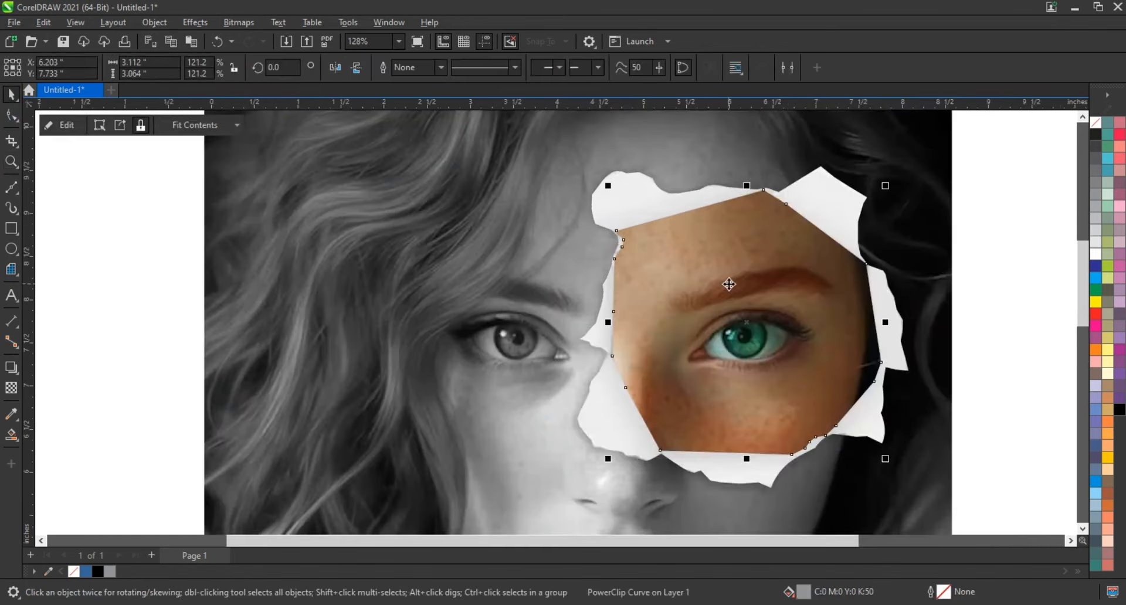
left_click_drag(757, 284, 152, 286)
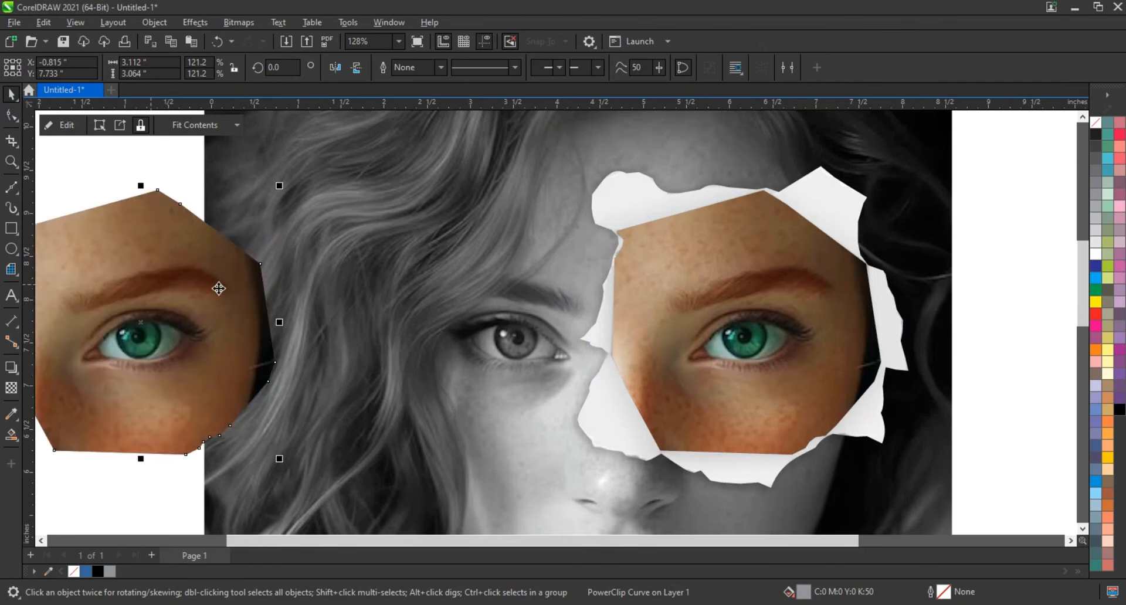
Step: Extract the photo from the duplicated PowerClip and delete it, leaving the empty frame
right_click(194, 238)
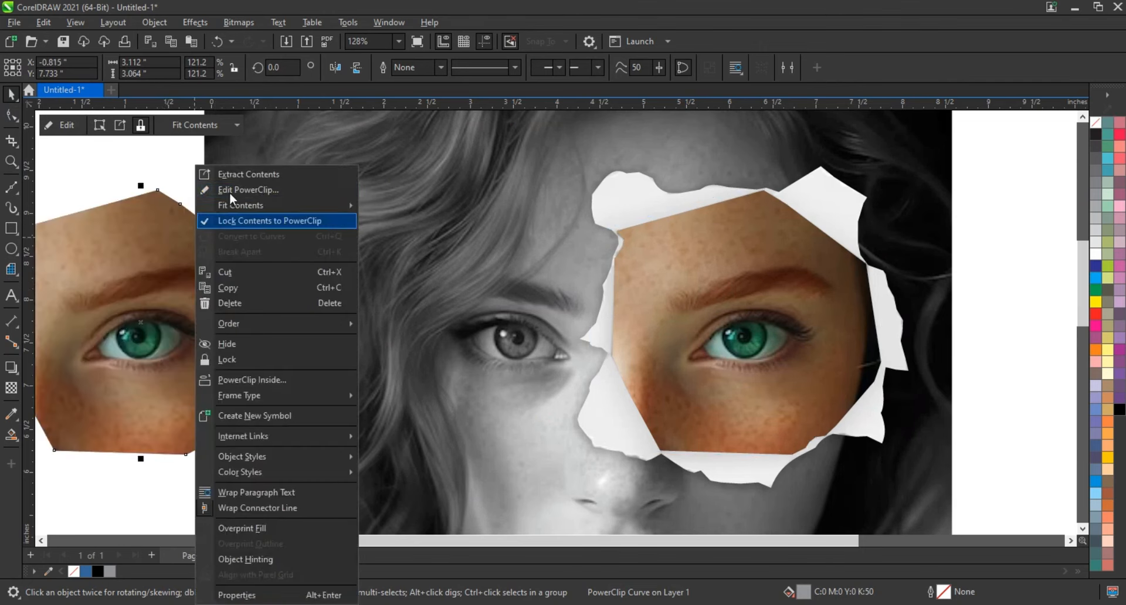
left_click(234, 175)
key("Delete")
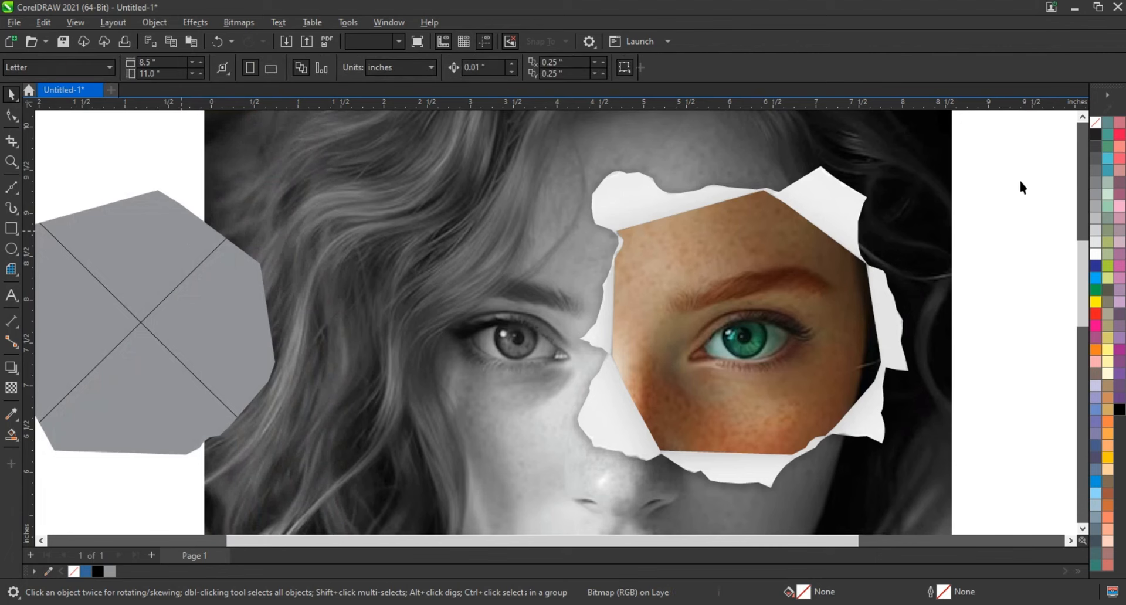
Step: Give the empty frame a black outline with no fill and move it further left, clear of the photo
right_click(1094, 135)
left_click(1085, 146)
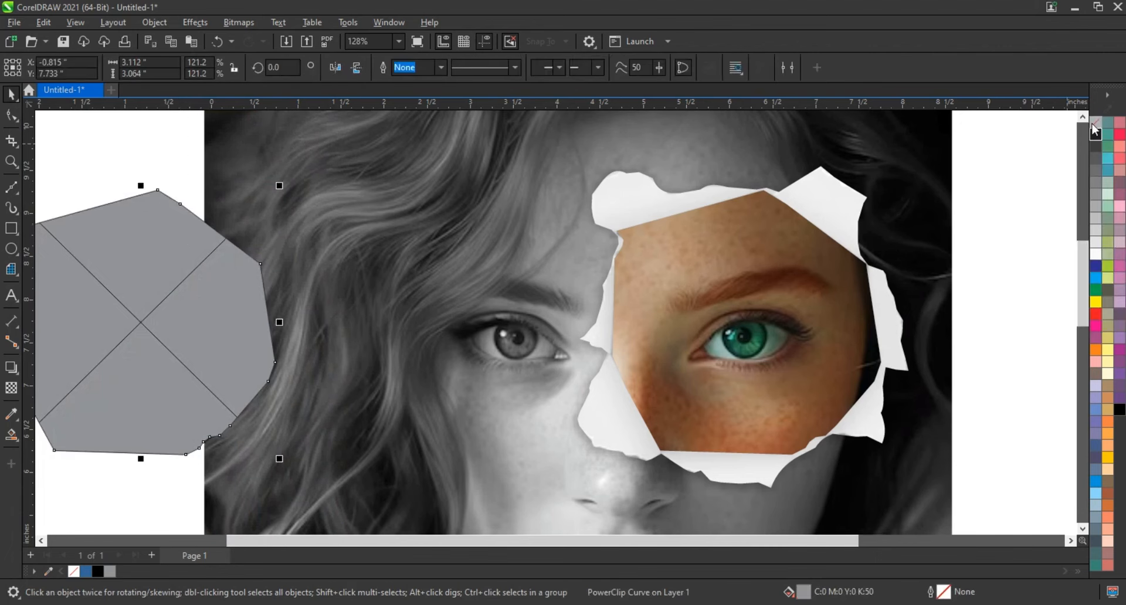
scroll(117, 320, "down", 2)
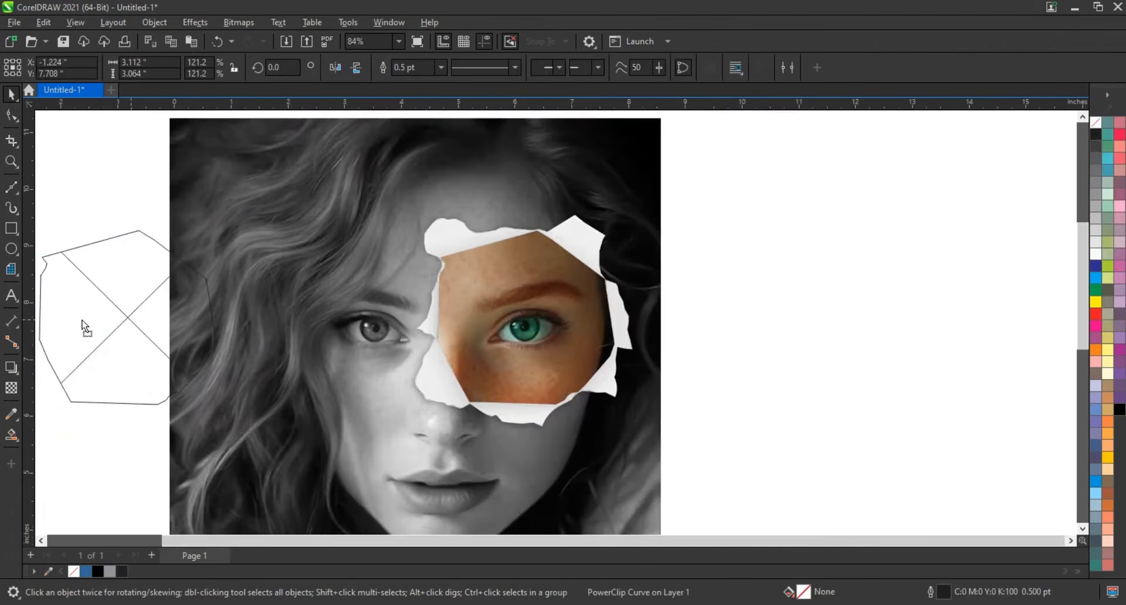
left_click_drag(70, 319, 70, 319)
Step: Remove the PowerClip frame type from the empty shape so it is a plain curve
key("shift+F2")
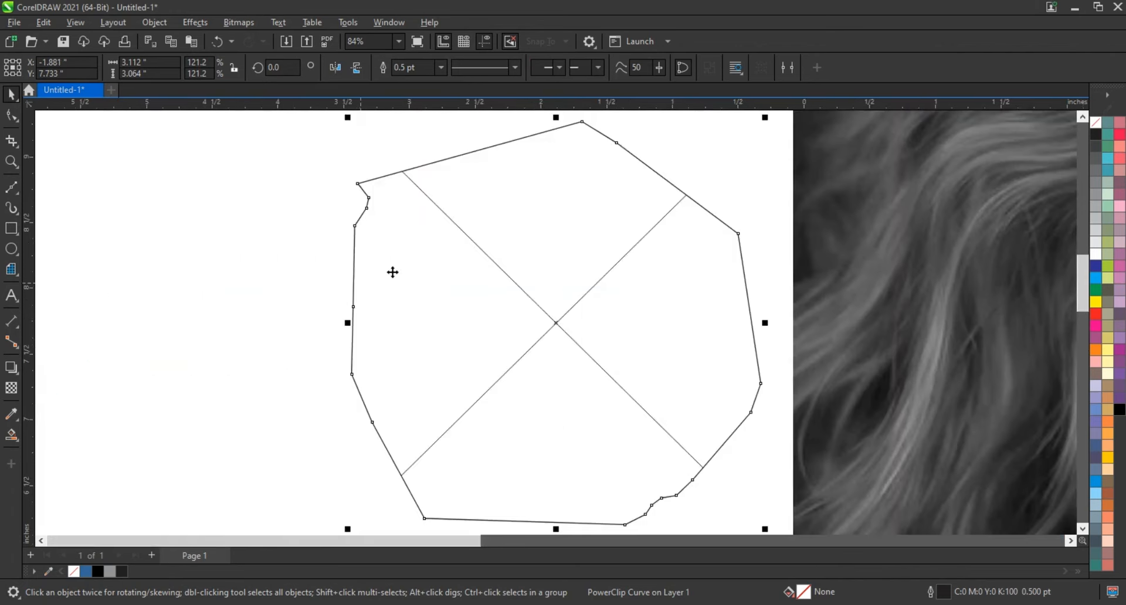
scroll(392, 272, "down", 1)
right_click(467, 285)
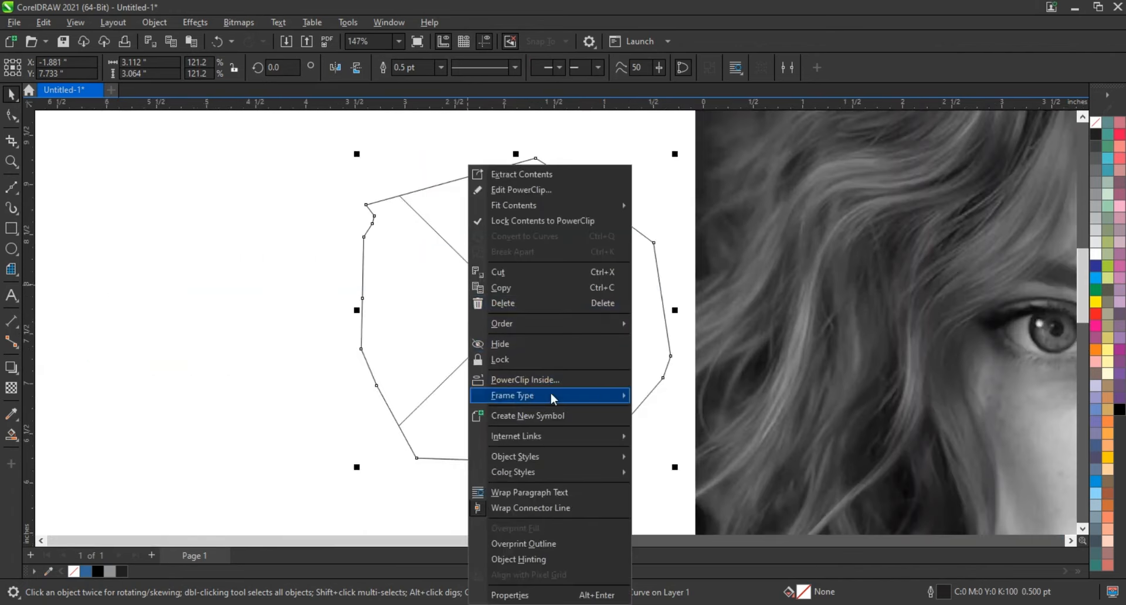
mouse_move(632, 397)
left_click(649, 433)
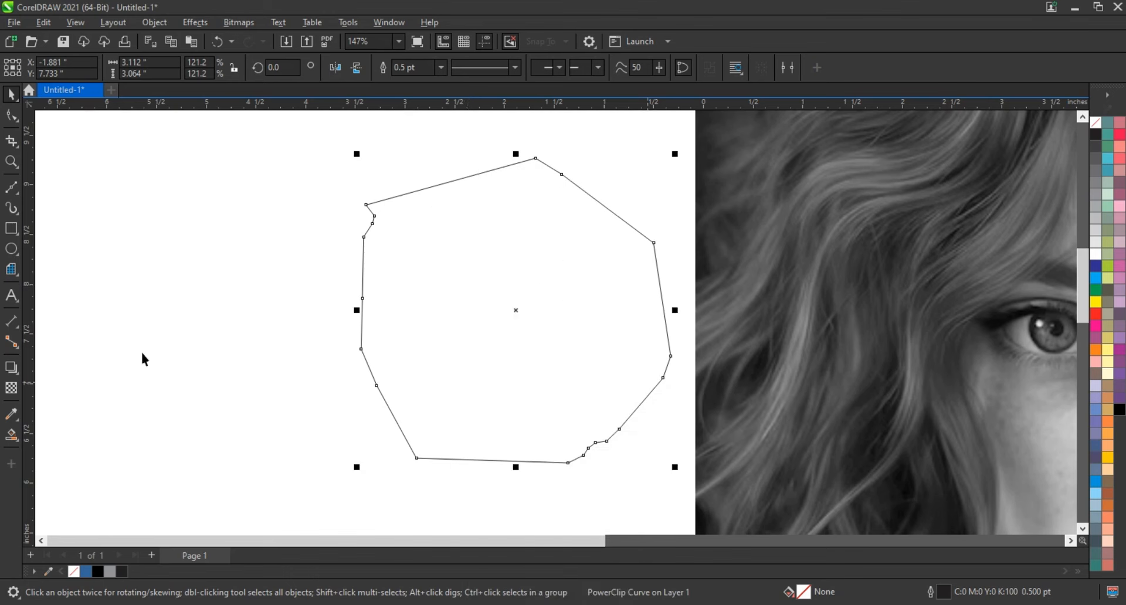
Step: Add a drop shadow running straight down the curve at 270°, with Normal merge mode and Outside feathering direction
left_click(22, 366)
left_click_drag(516, 157, 517, 463)
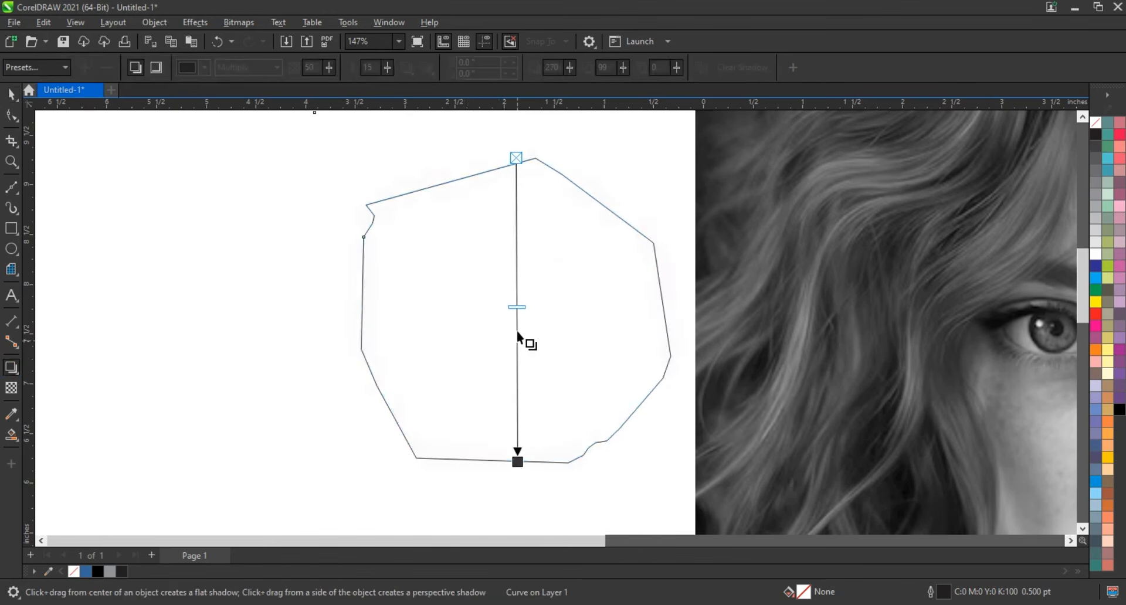
left_click(257, 69)
left_click(241, 80)
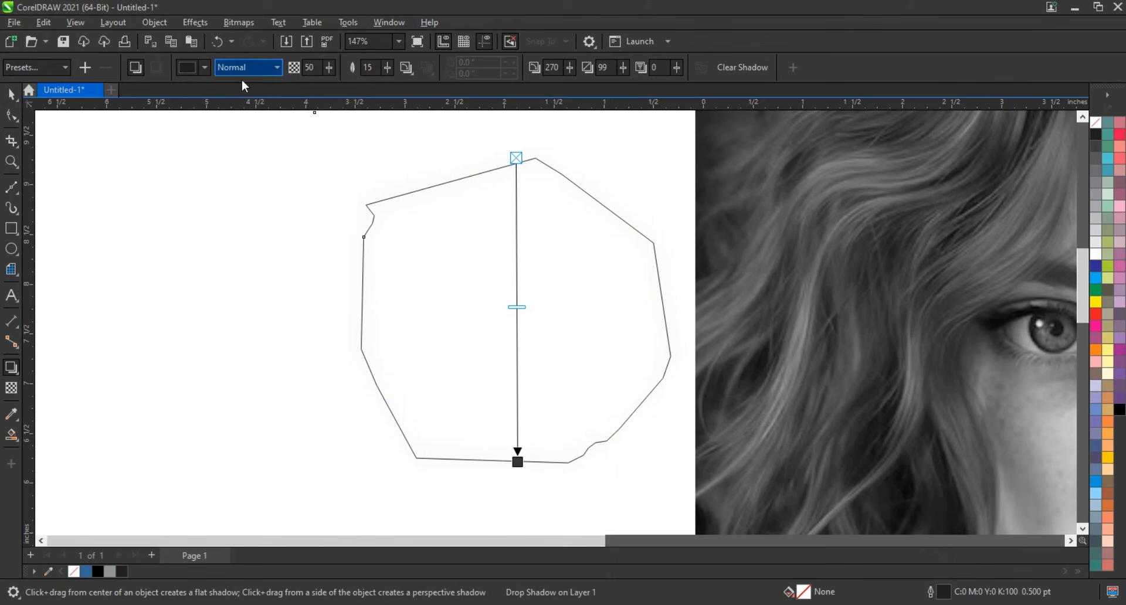
left_click(406, 68)
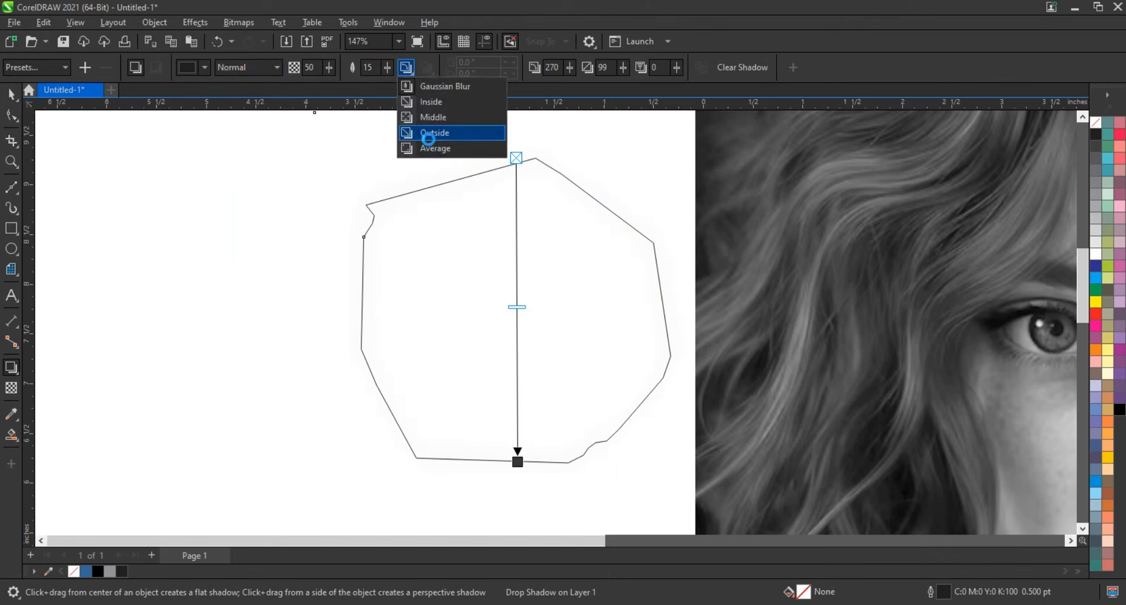
left_click(430, 140)
Step: Set the curve's shadow to feathering 7 and opacity 20
left_click_drag(519, 306, 516, 281)
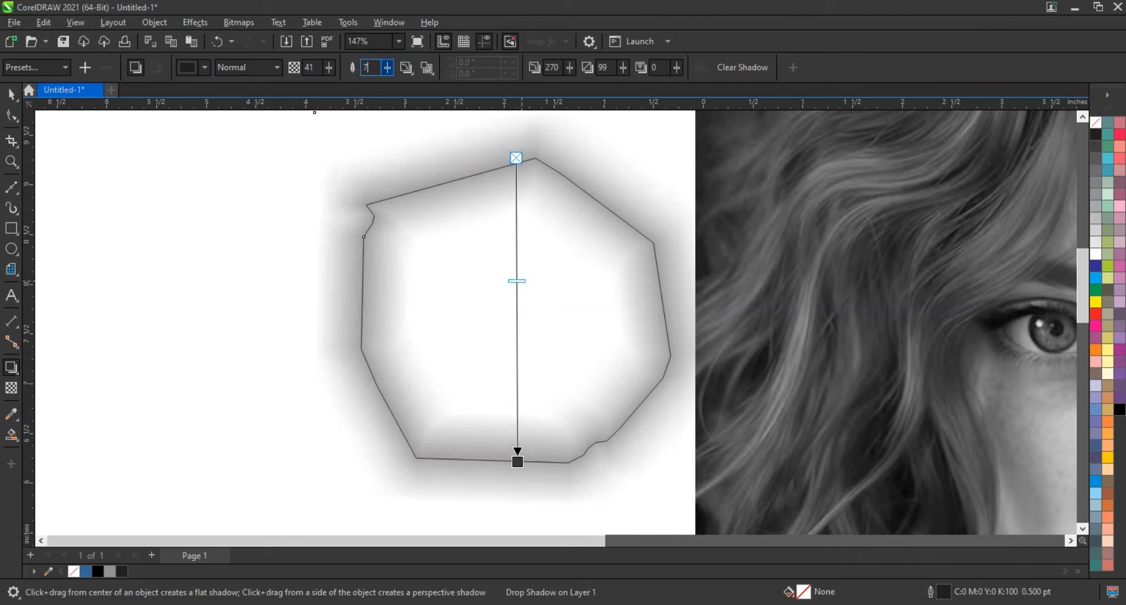
key("Return")
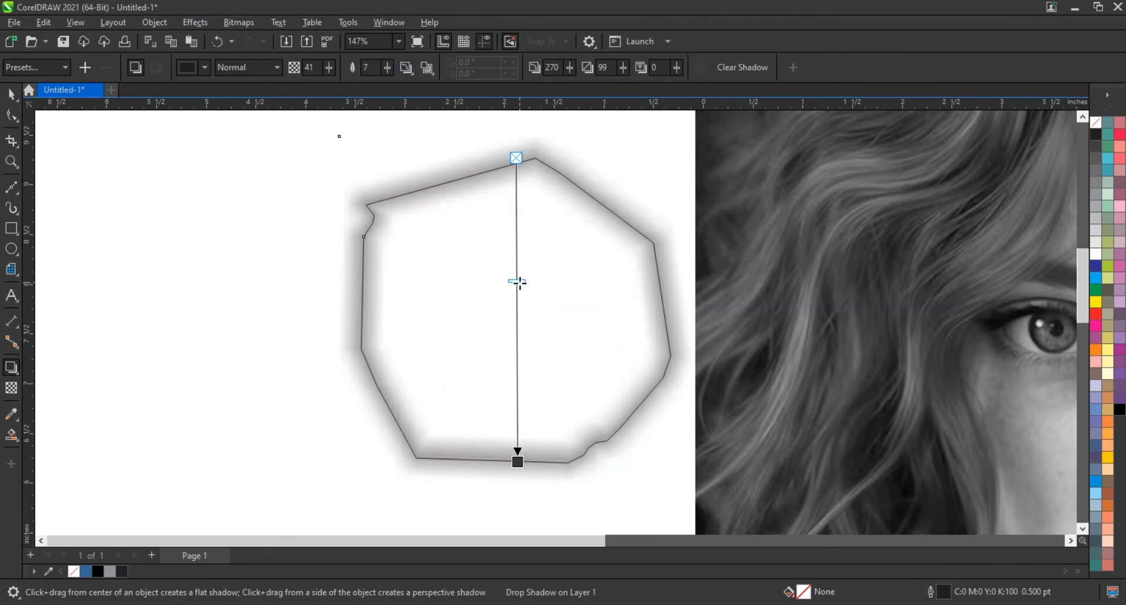
left_click_drag(516, 281, 523, 218)
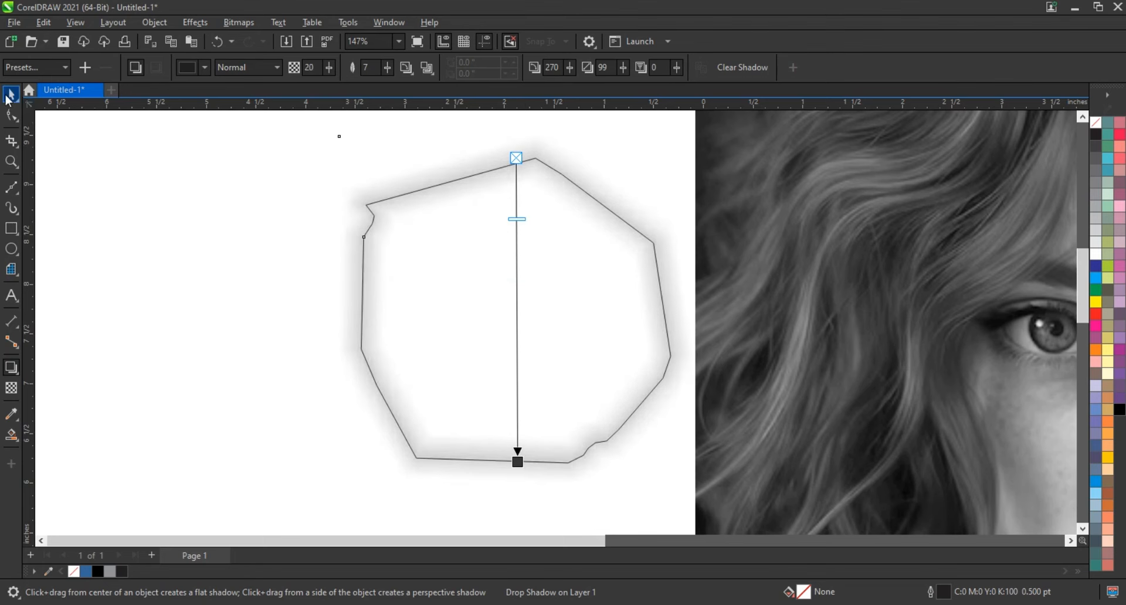
Step: Break the drop shadow apart from the curve and delete the outline curve, keeping only the shadow
left_click(11, 94)
left_click(153, 23)
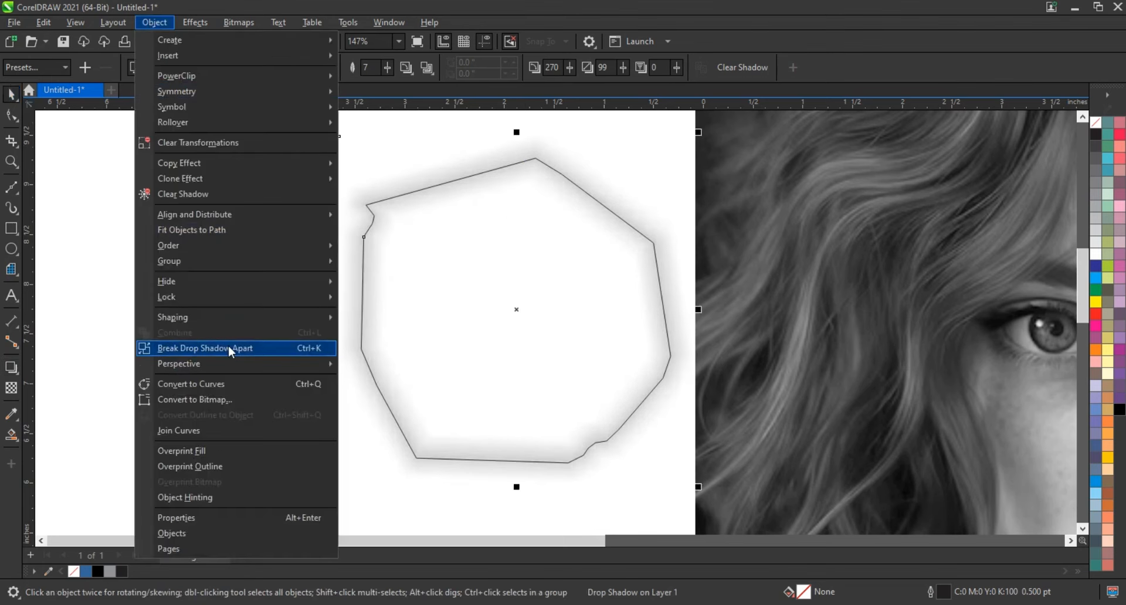
left_click(228, 349)
left_click(201, 343)
left_click(379, 329)
key("Delete")
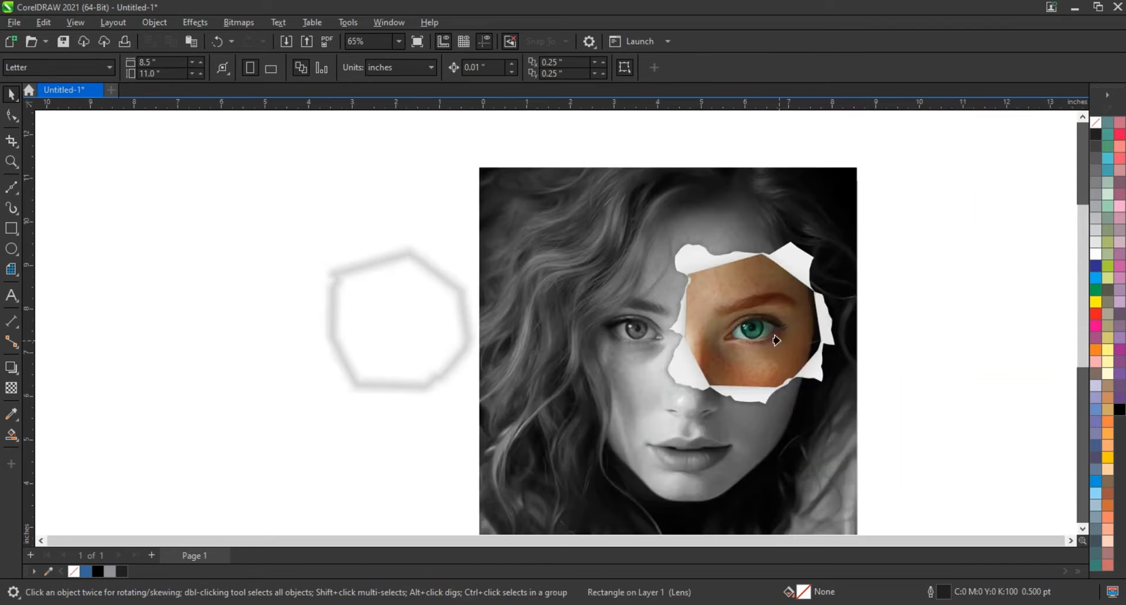
Step: Open the colored hole's PowerClip for editing and place the separated shadow inside it, aligned with the hole's edge
left_click(779, 340)
right_click(779, 340)
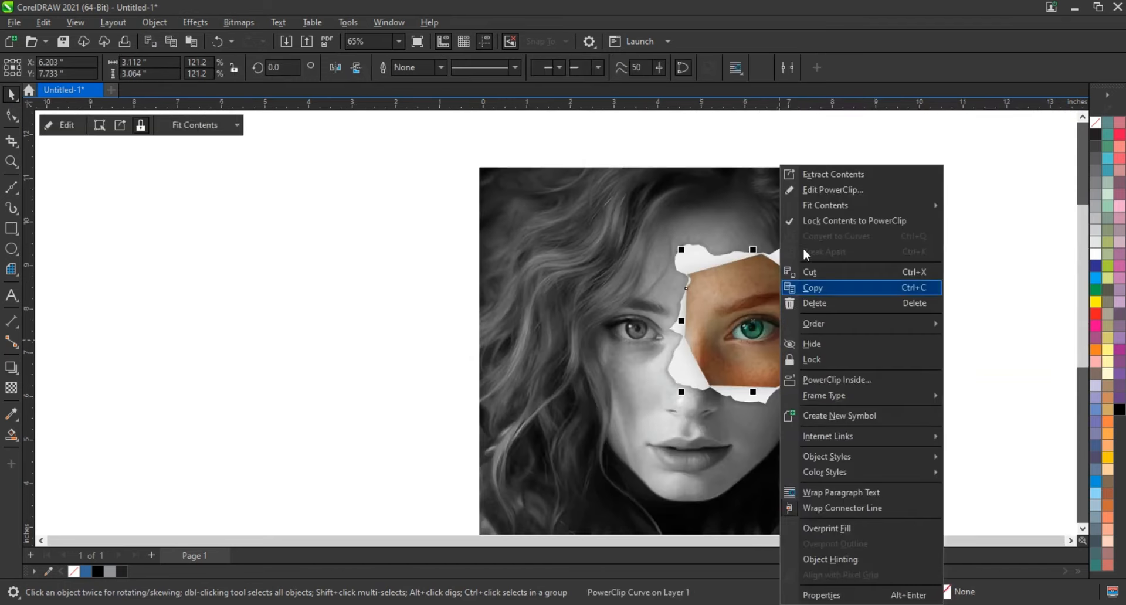
left_click(816, 195)
left_click(777, 316)
key("shift+F2")
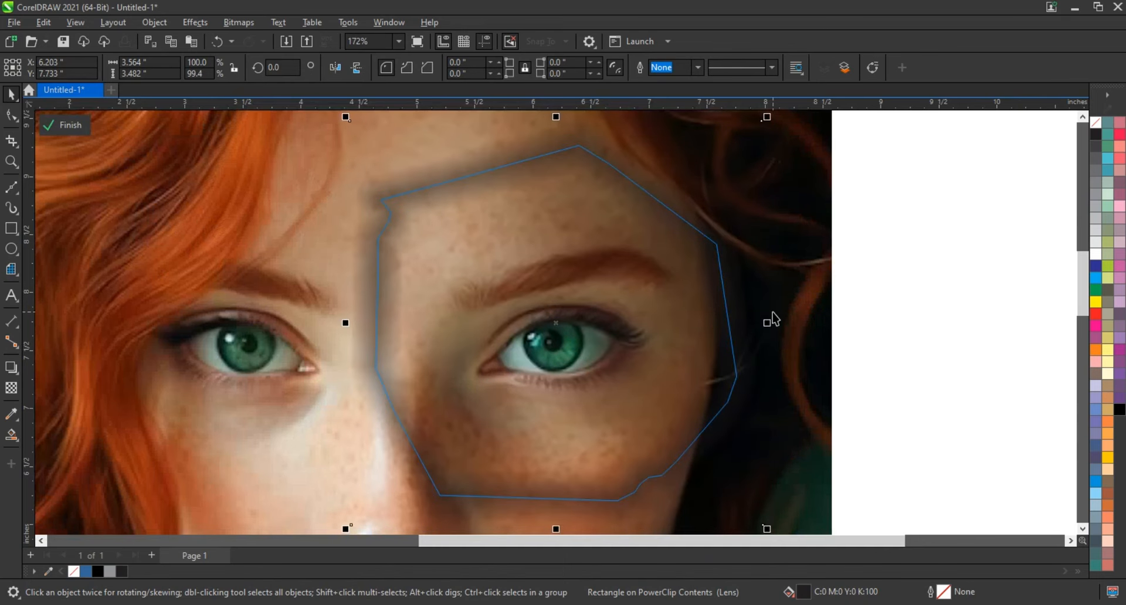
Step: Undo the last darkening of the shadow inside the PowerClip and finish editing its contents
key("ctrl+z")
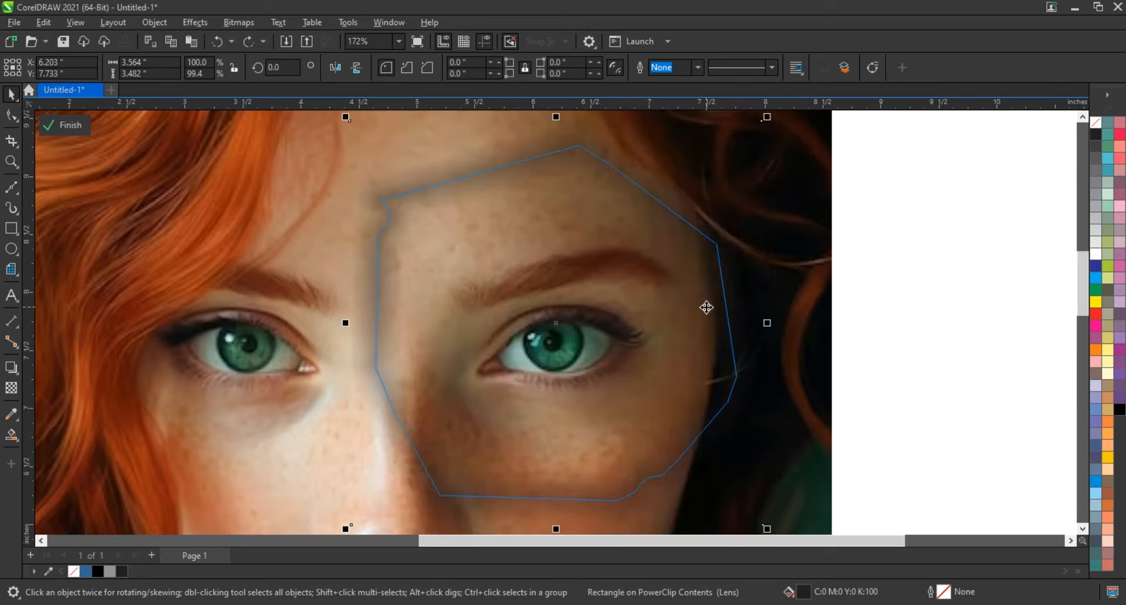
scroll(705, 307, "down", 5)
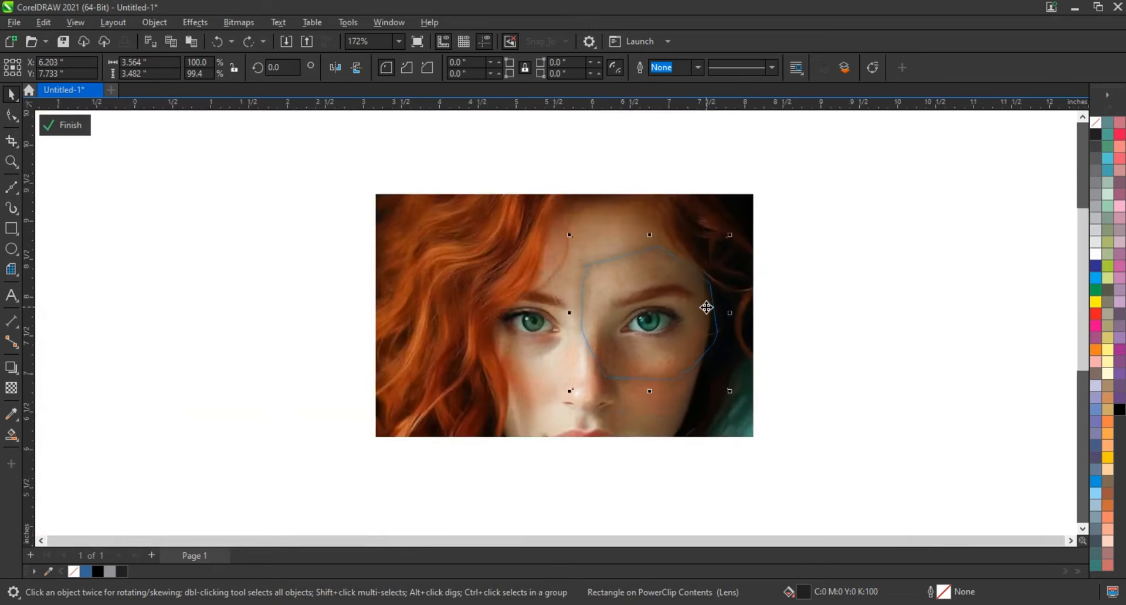
scroll(820, 305, "down", 1)
key("ctrl+shift+z")
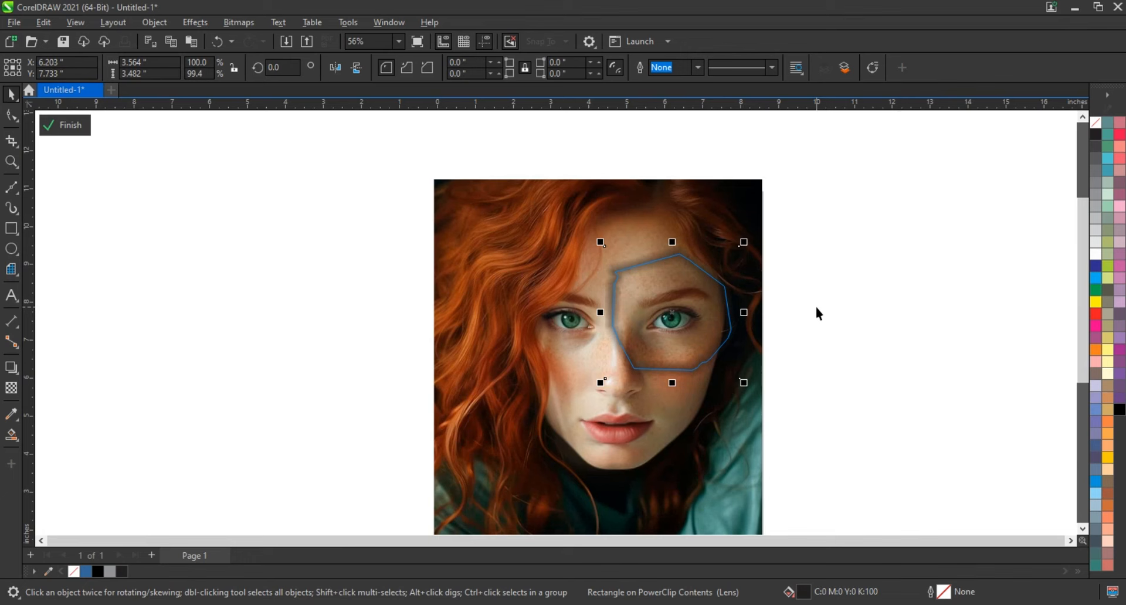
left_click(62, 123)
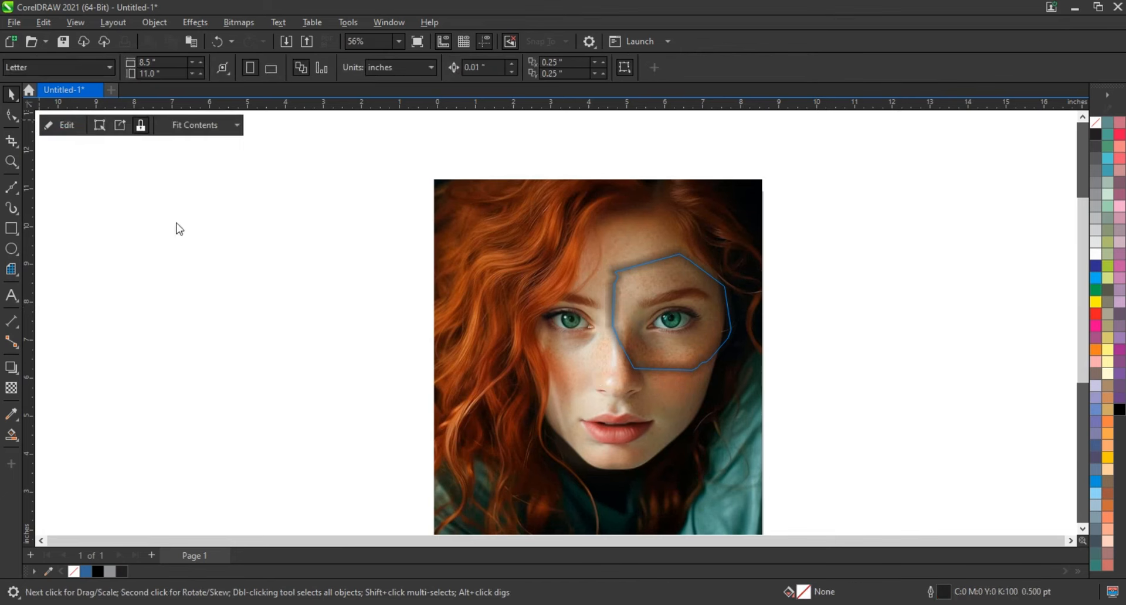
left_click(287, 300)
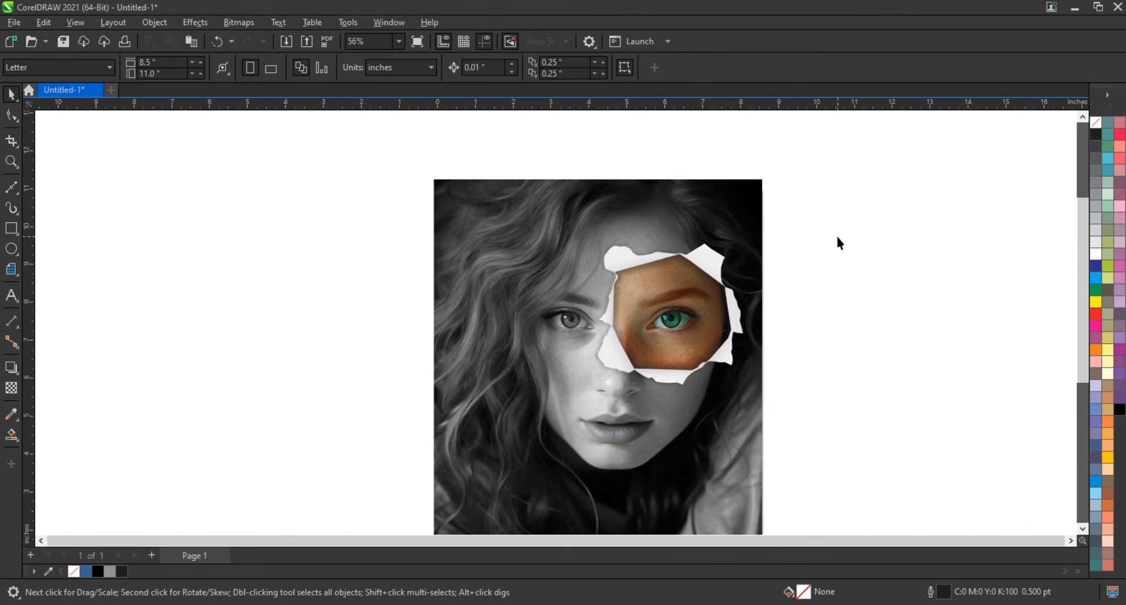
Step: Examine the torn-hole area of the portrait up close in a full-screen preview
scroll(742, 248, "down", 2)
left_click(11, 161)
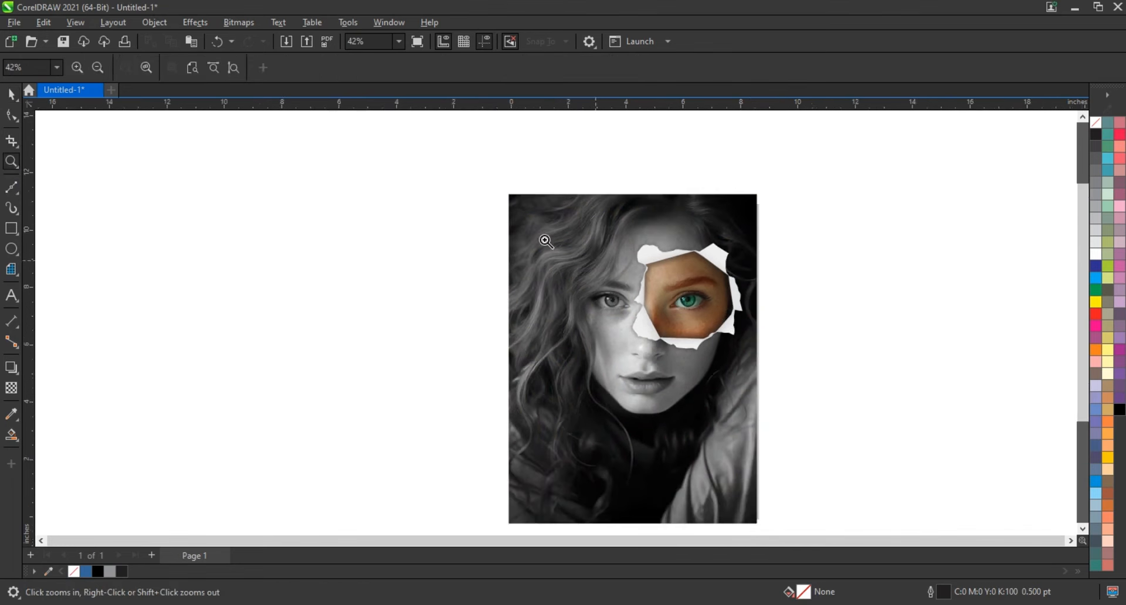
left_click_drag(606, 306, 808, 424)
key("F9")
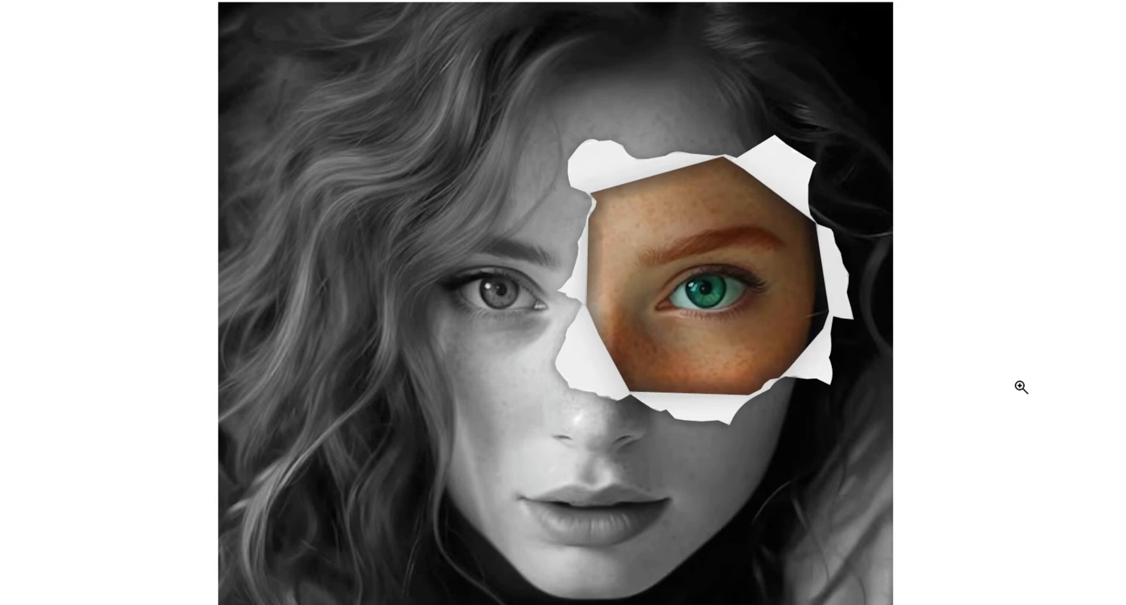
left_click(610, 343)
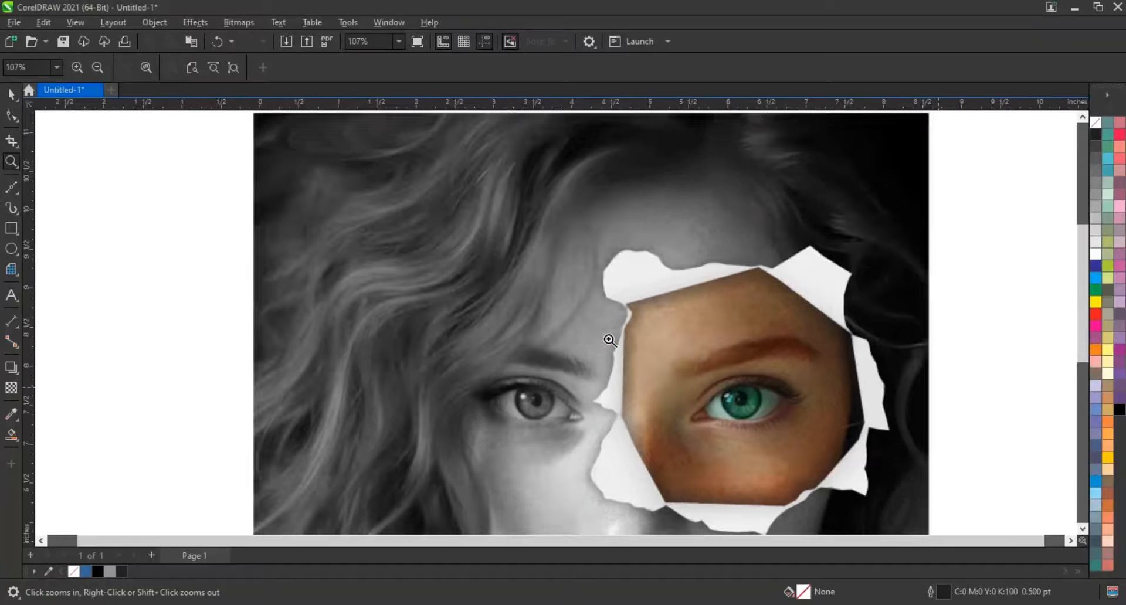
Step: Move the torn paper's outer shadow slightly left and down, to X 6.071 and Y 7.546 in
key("space")
left_click(646, 207)
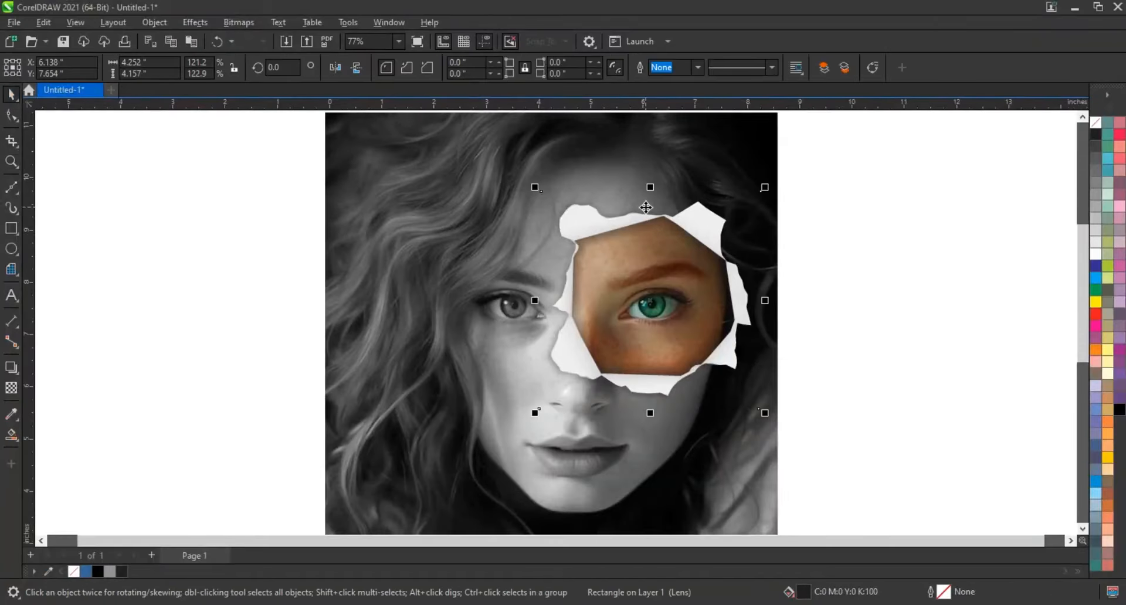
left_click_drag(647, 300, 650, 301)
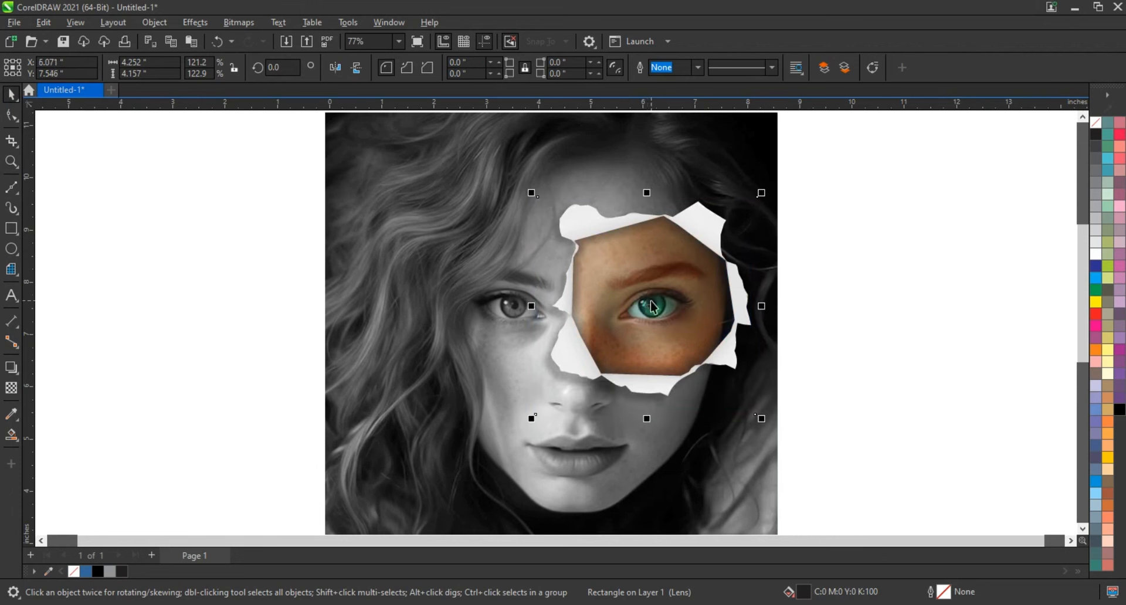
Step: Clear the selection and check the whole torn-hole effect in a full-screen preview
left_click(867, 313)
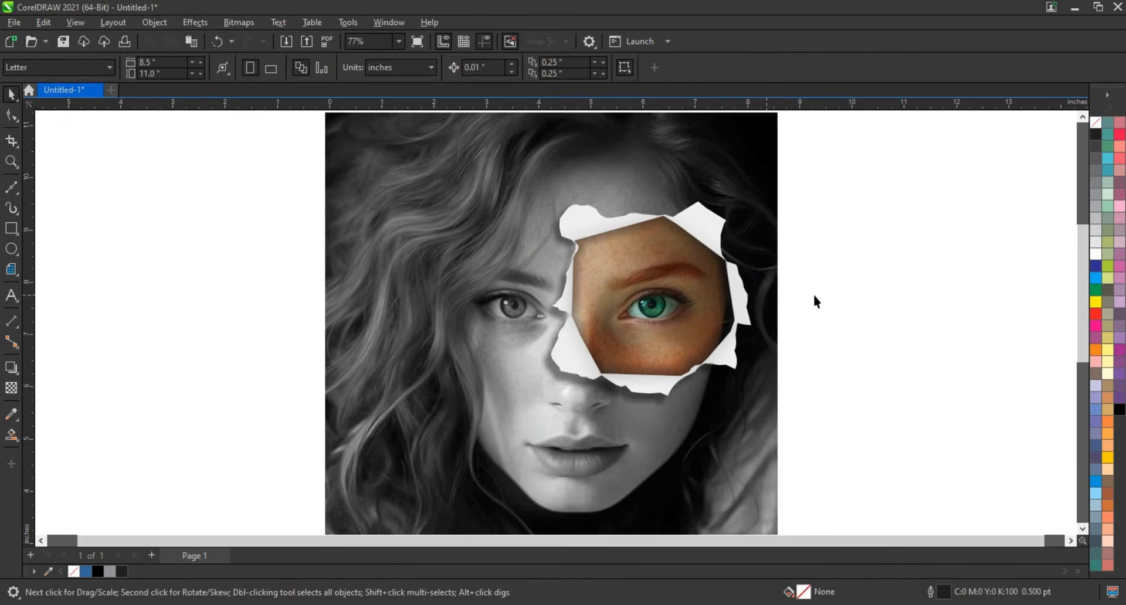
key("F9")
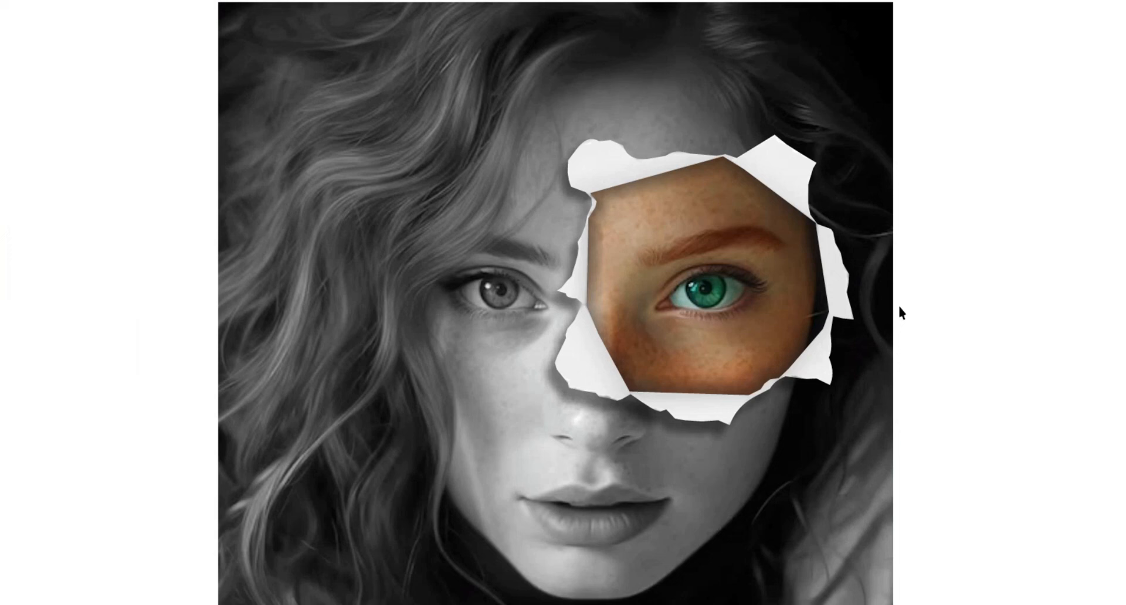
left_click(951, 308)
Step: Edit the torn paper frame's PowerClip, darken the torn-paper bitmap inside with a Gamma value of 0.42, and finish editing its contents
left_click(720, 220)
right_click(720, 220)
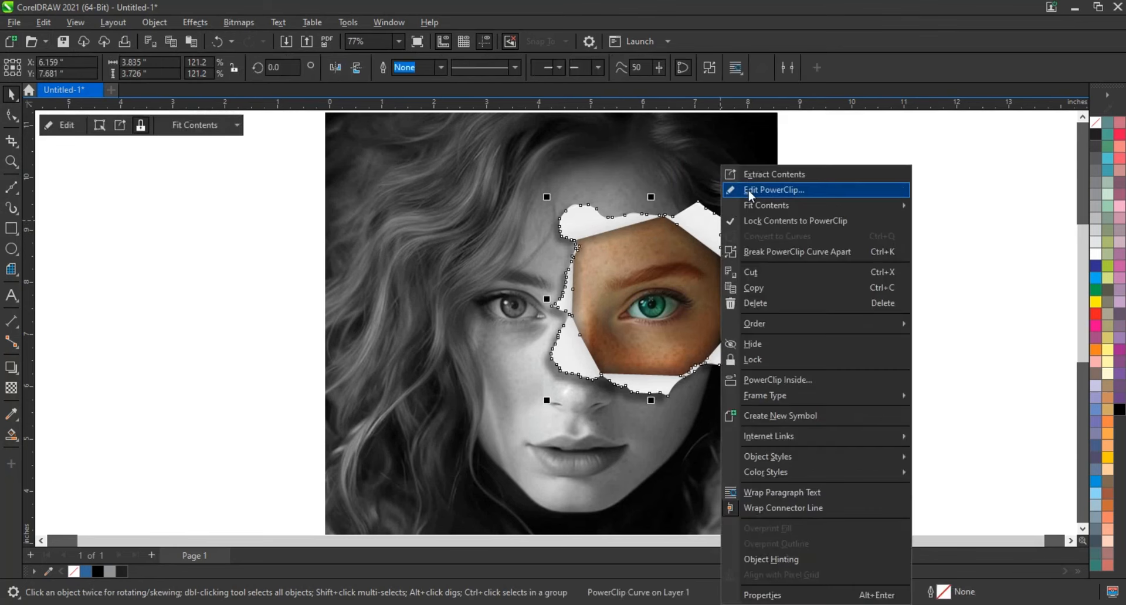
left_click(750, 189)
left_click(740, 273)
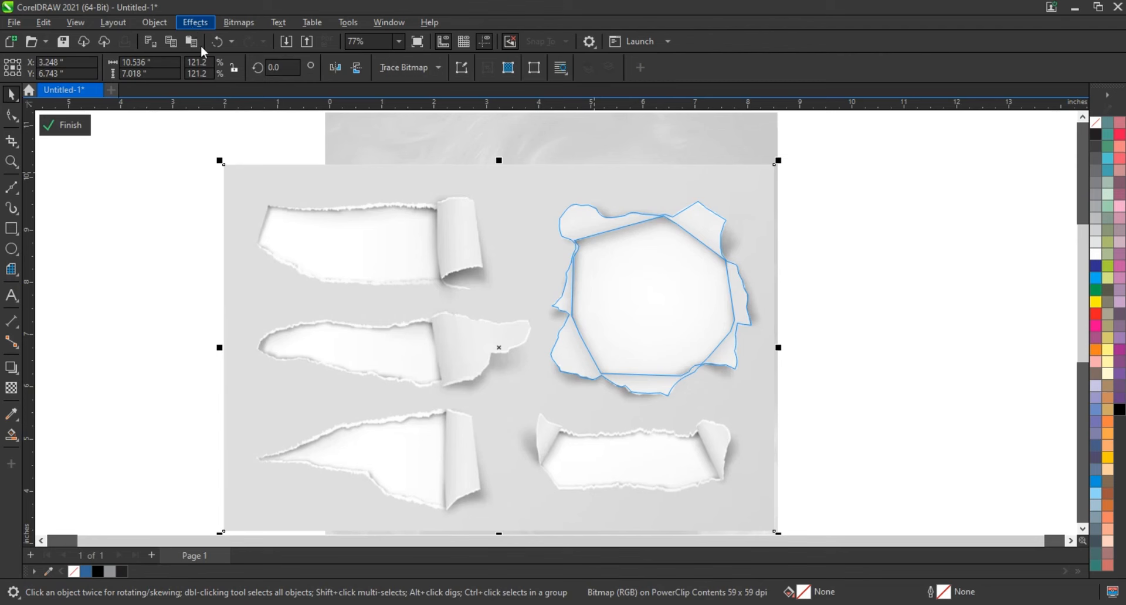
left_click(195, 22)
mouse_move(261, 83)
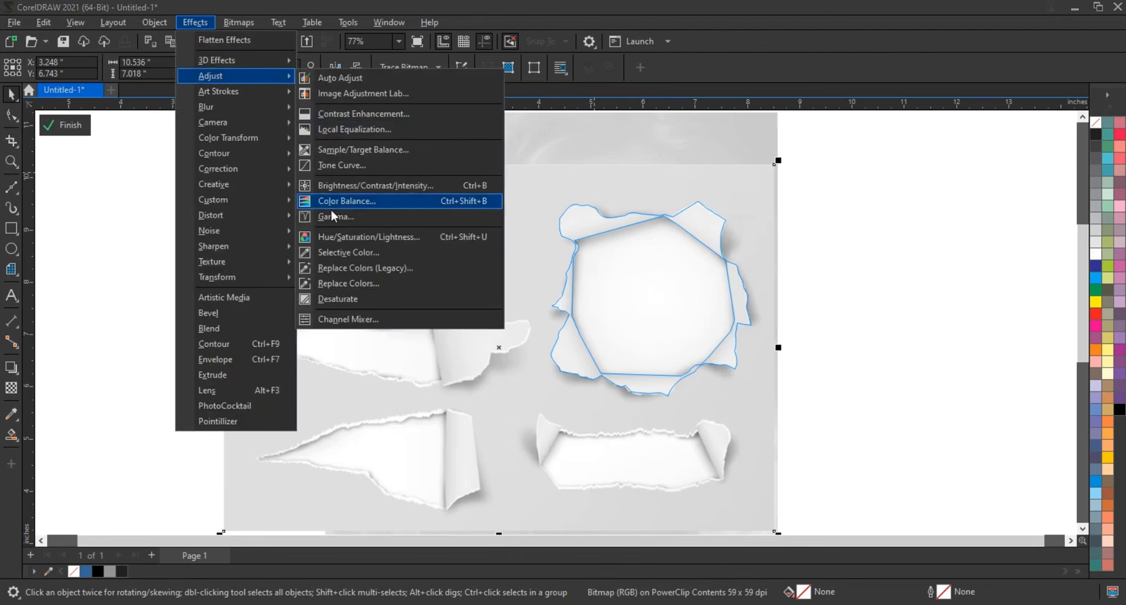
left_click(326, 213)
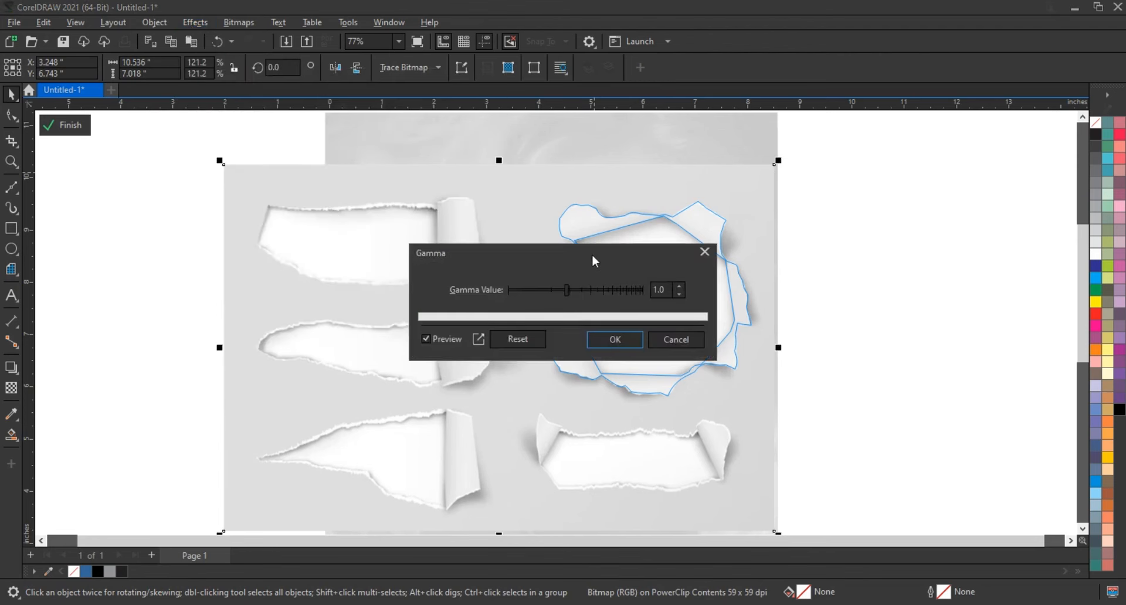
left_click_drag(592, 256, 888, 280)
left_click_drag(849, 314, 839, 319)
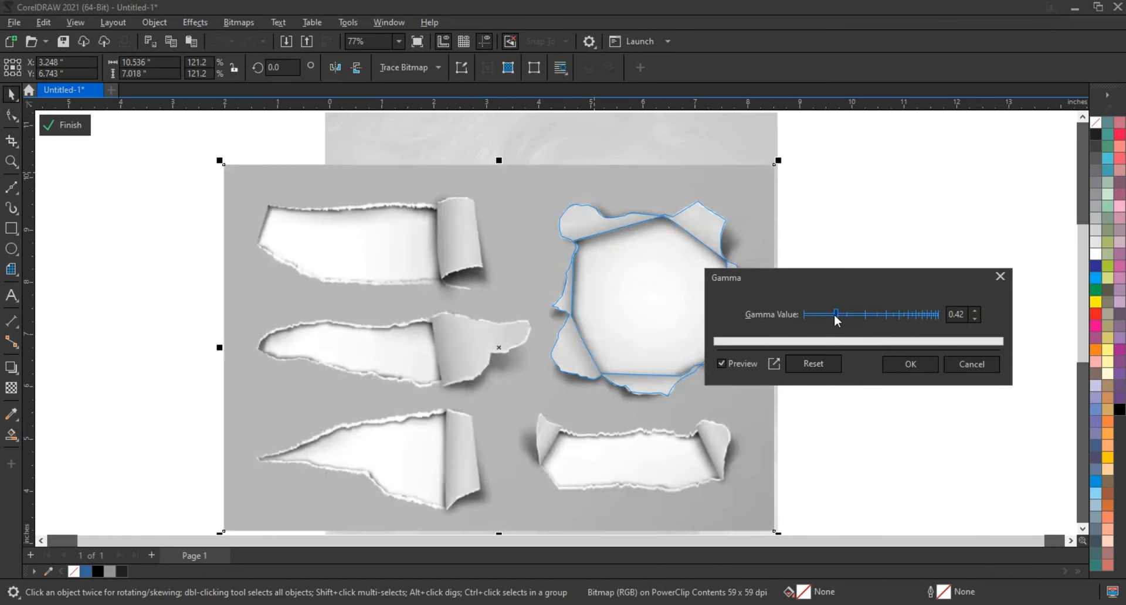
left_click(900, 364)
left_click(73, 133)
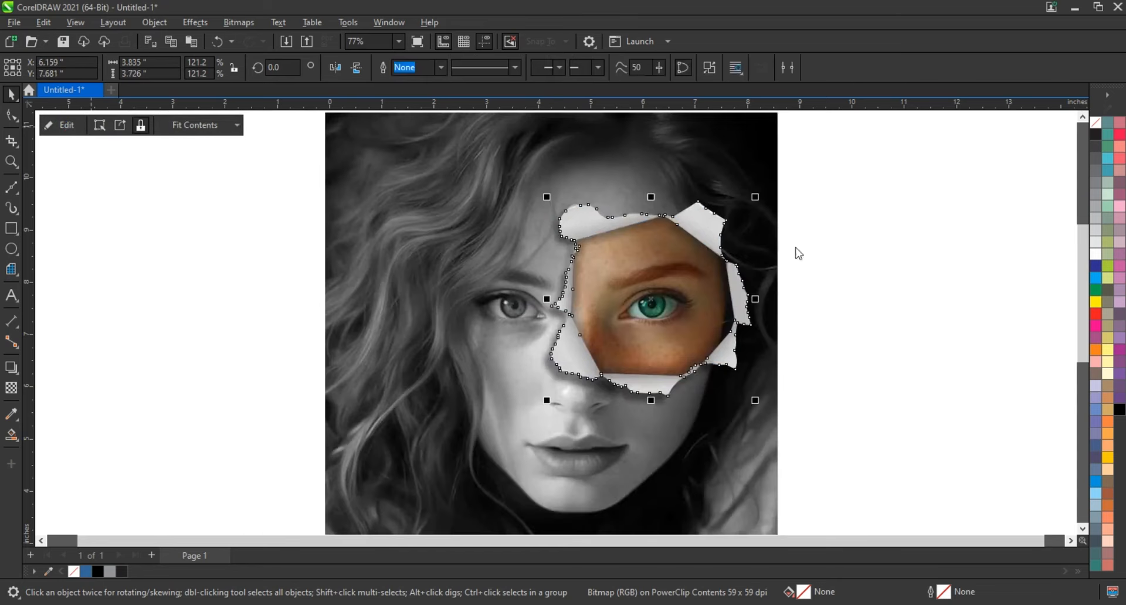
Step: Deselect the torn paper and zoom in on the portrait's face to inspect the darkened paper edges
left_click(847, 223)
scroll(840, 231, "down", 1)
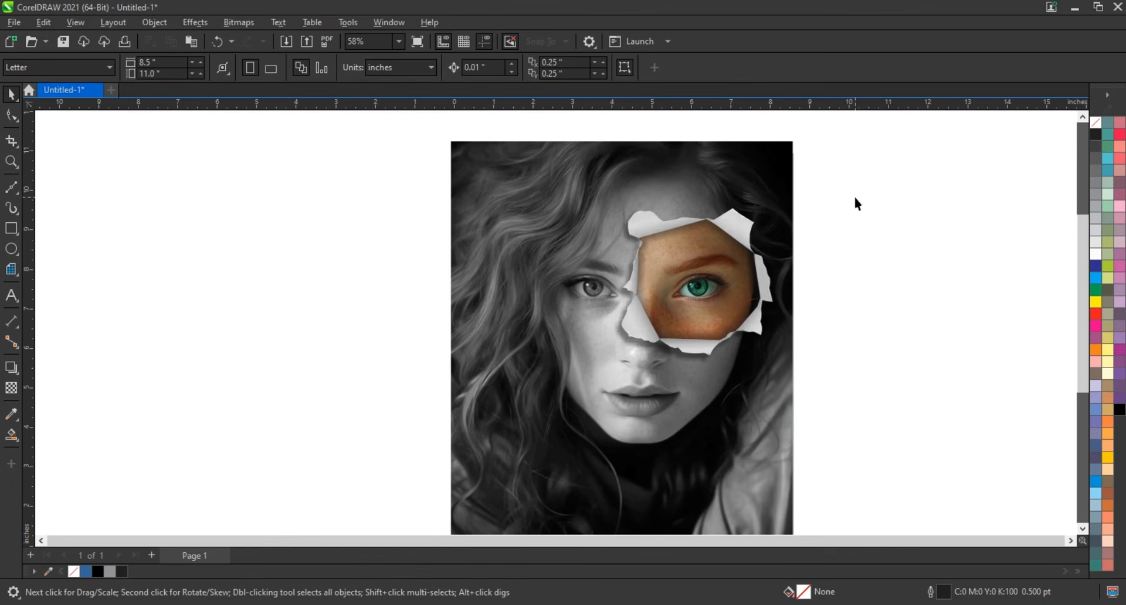
left_click(11, 162)
left_click_drag(425, 147, 845, 485)
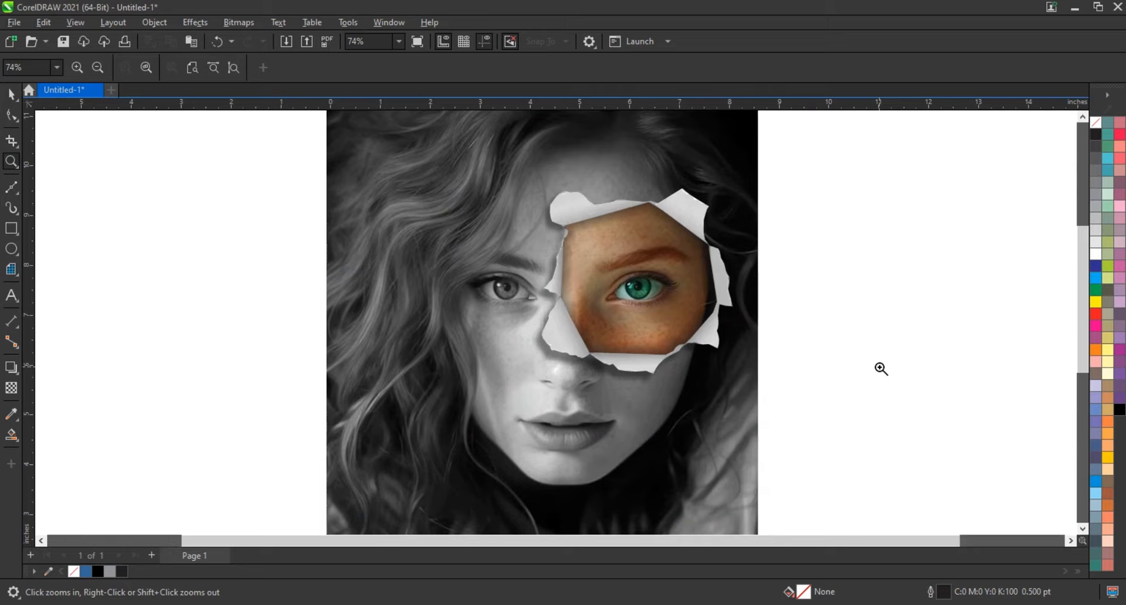